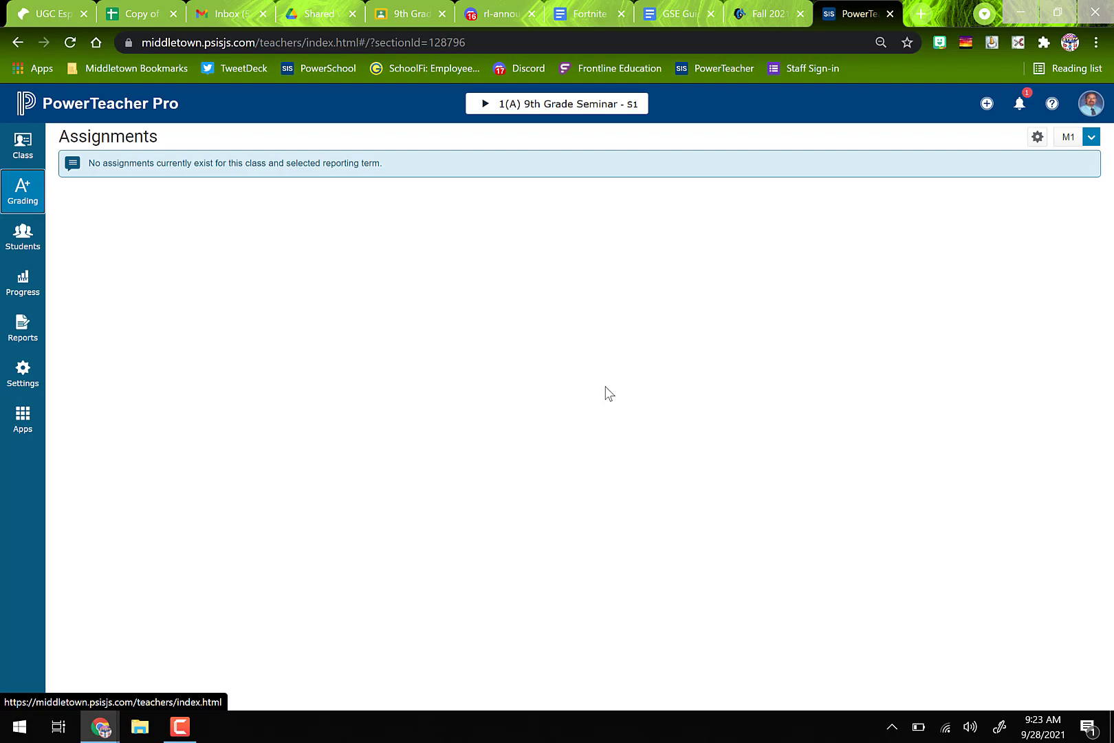
Step: Open the Grading menu from the left navigation bar
click(29, 205)
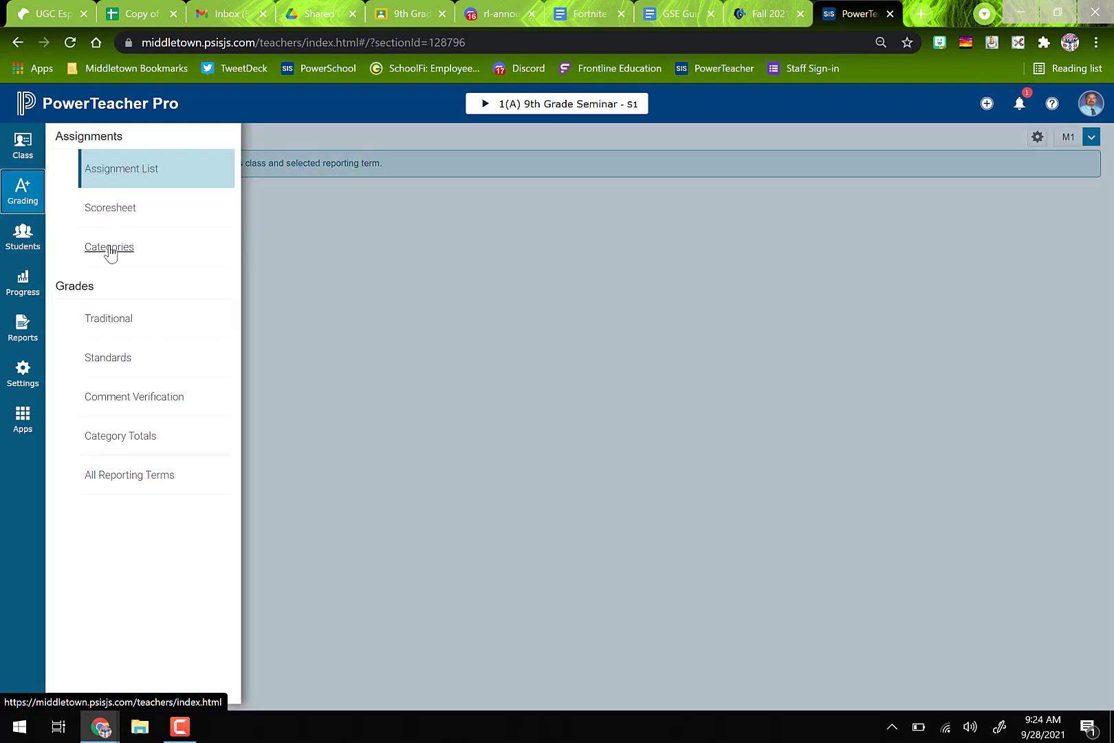
Step: Go to the grading Categories page and open its Create menu
click(110, 249)
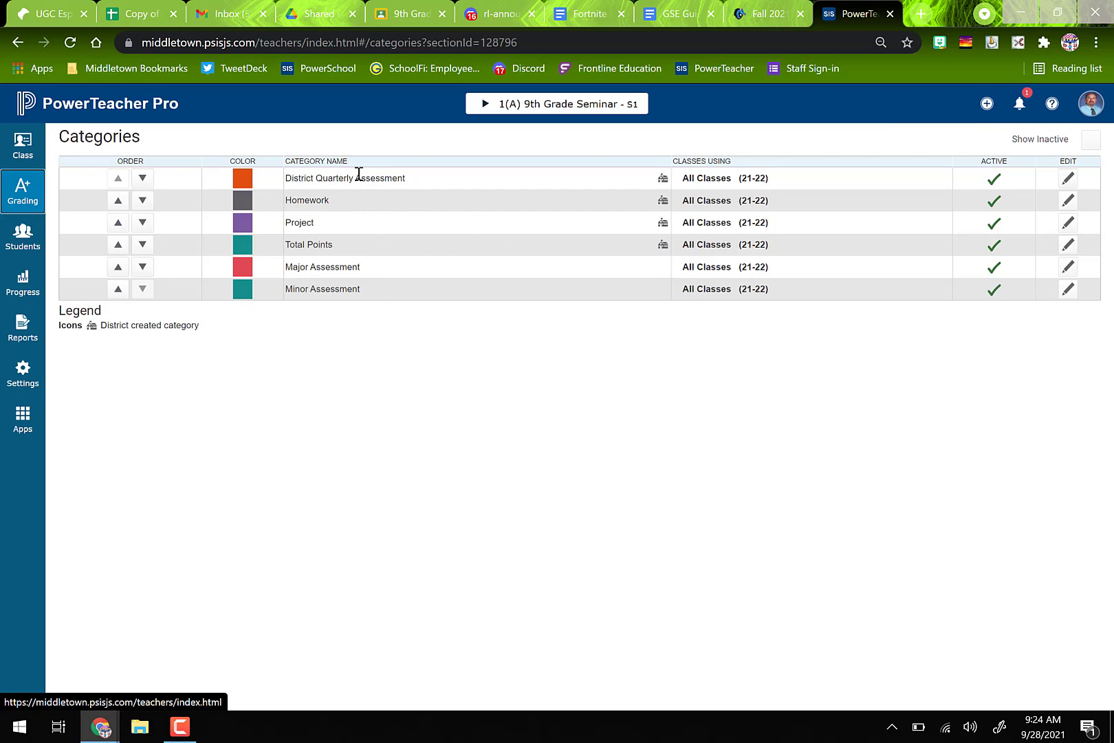
click(987, 105)
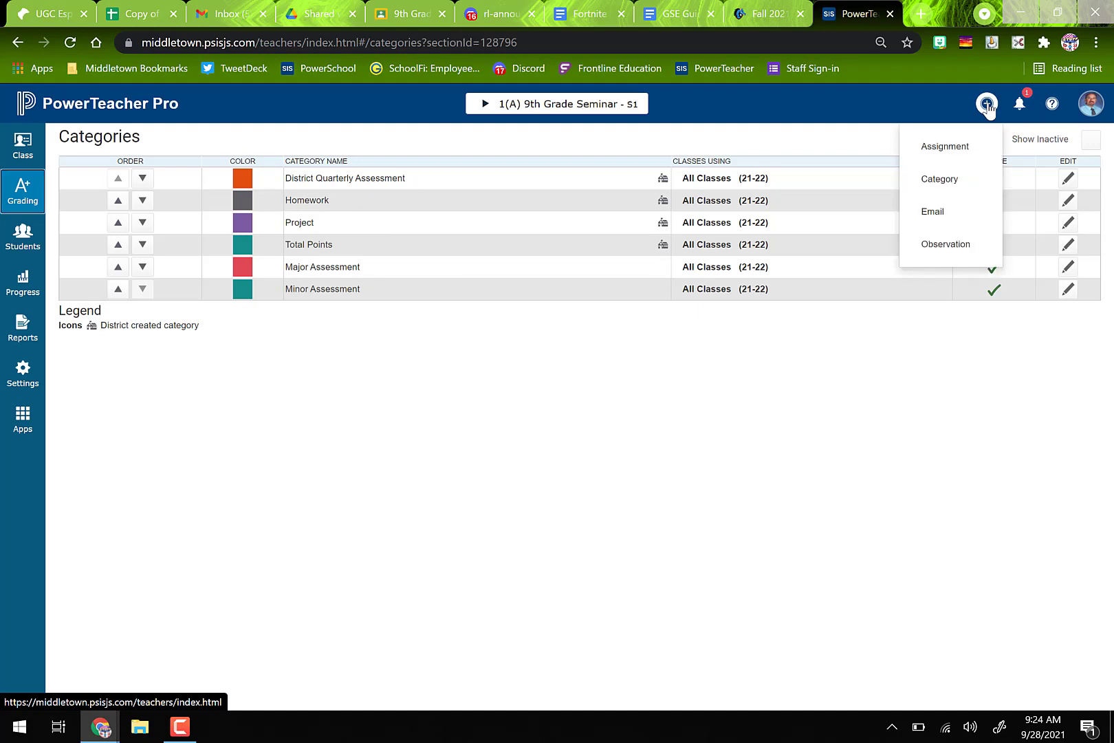
Step: Start a new category for 1(A) S1, 1(B) S1, 5(A) S1/S2 and 5(B) S1/S2 Seminar classes
click(940, 180)
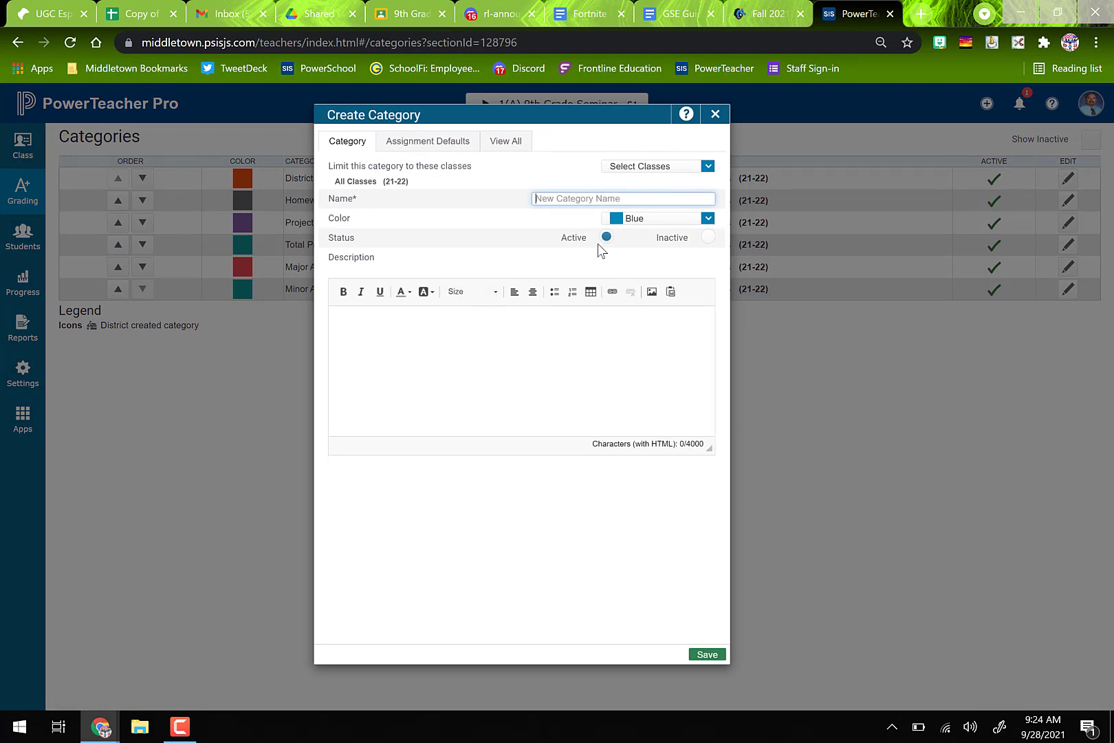
click(652, 168)
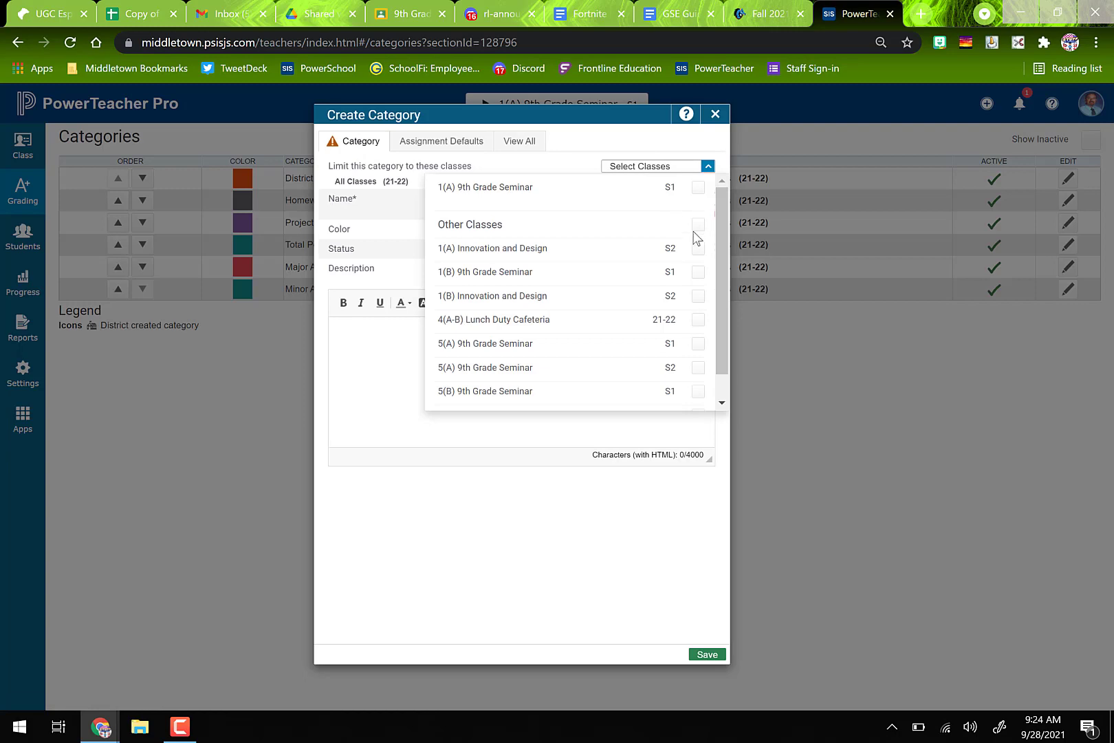
click(697, 187)
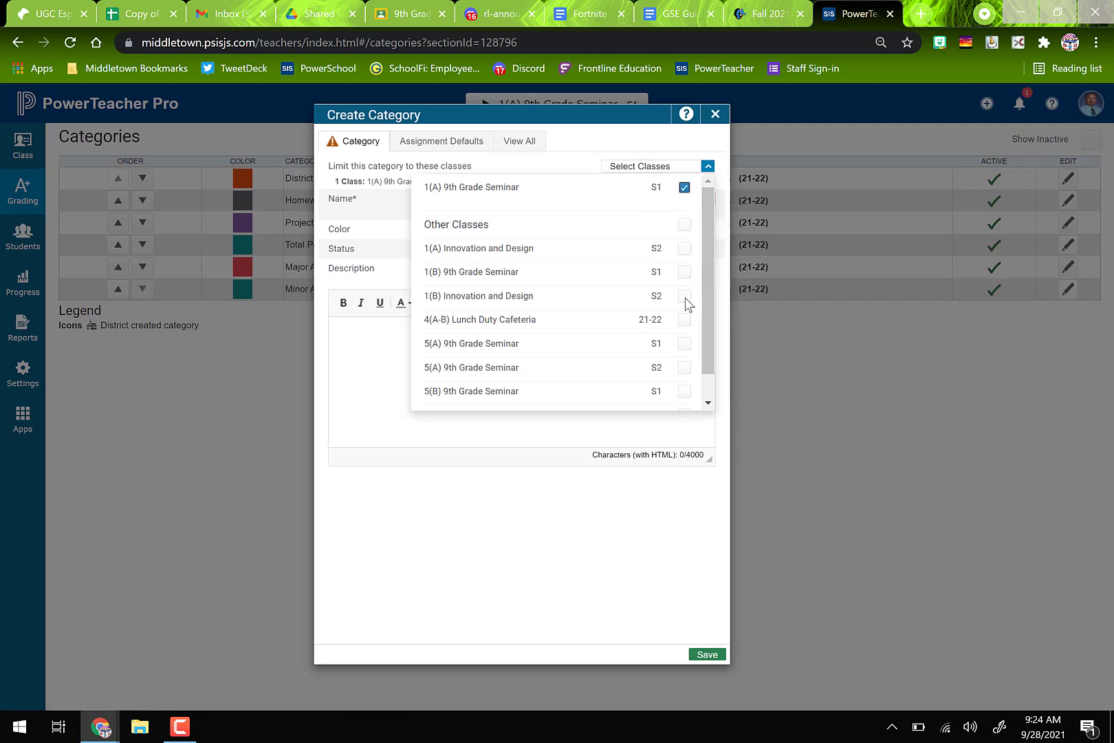
click(684, 344)
click(684, 367)
click(684, 393)
click(684, 273)
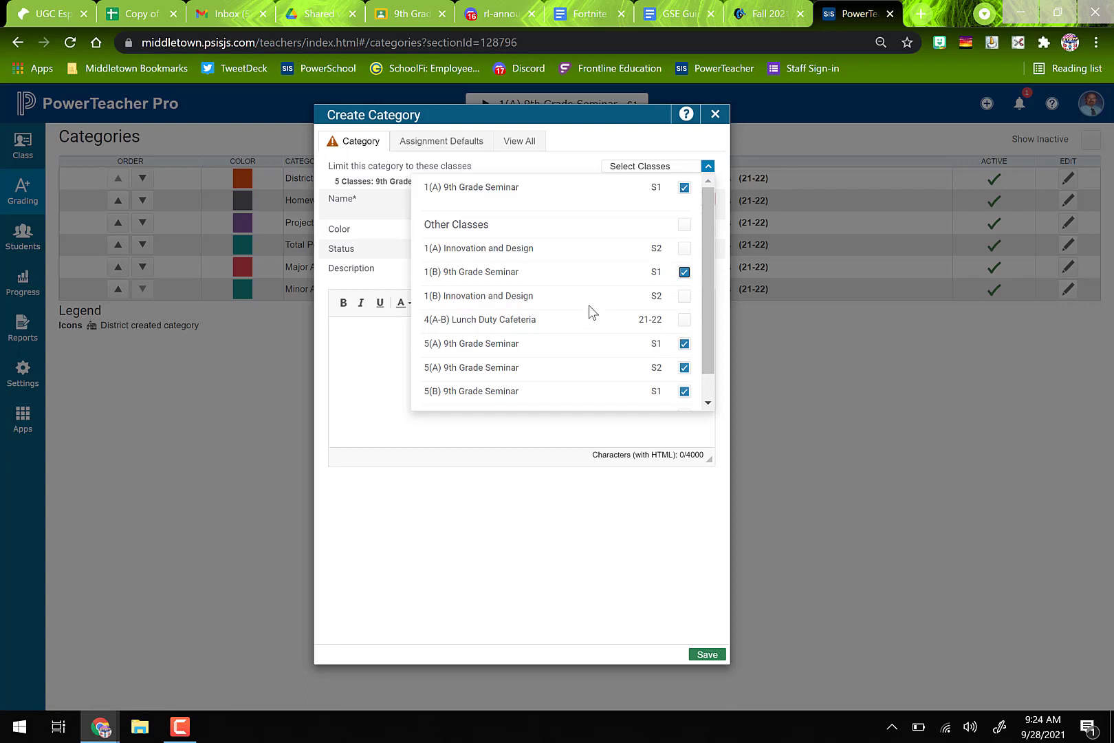
scroll(589, 310, down, 1)
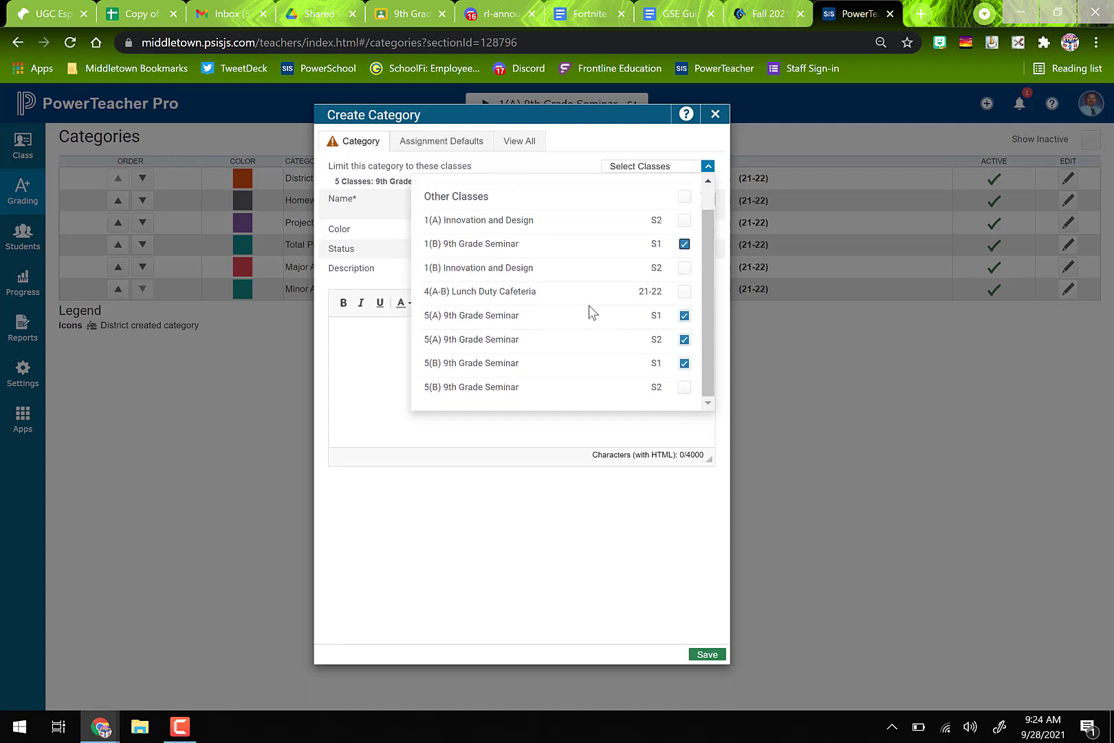
click(684, 386)
scroll(588, 333, up, 1)
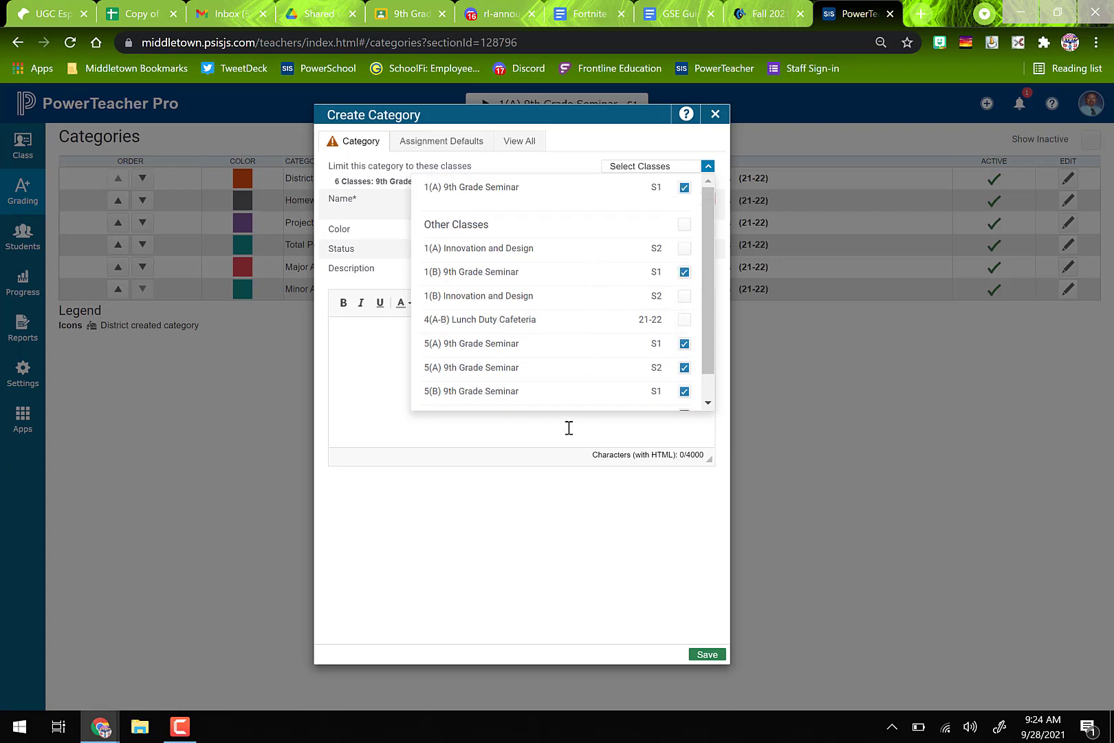
Step: Name the category '9th Grade Seminar Projects', keep its colour Blue, and save it
click(454, 431)
click(388, 204)
click(587, 198)
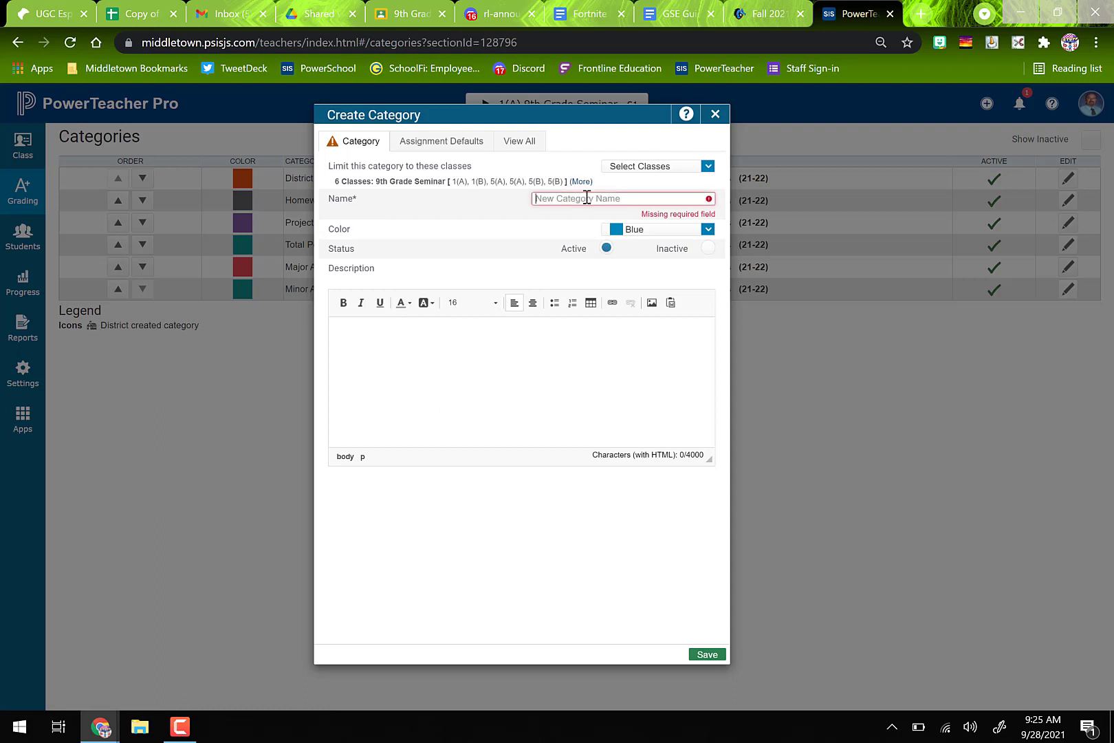
text(9th Grade Semi)
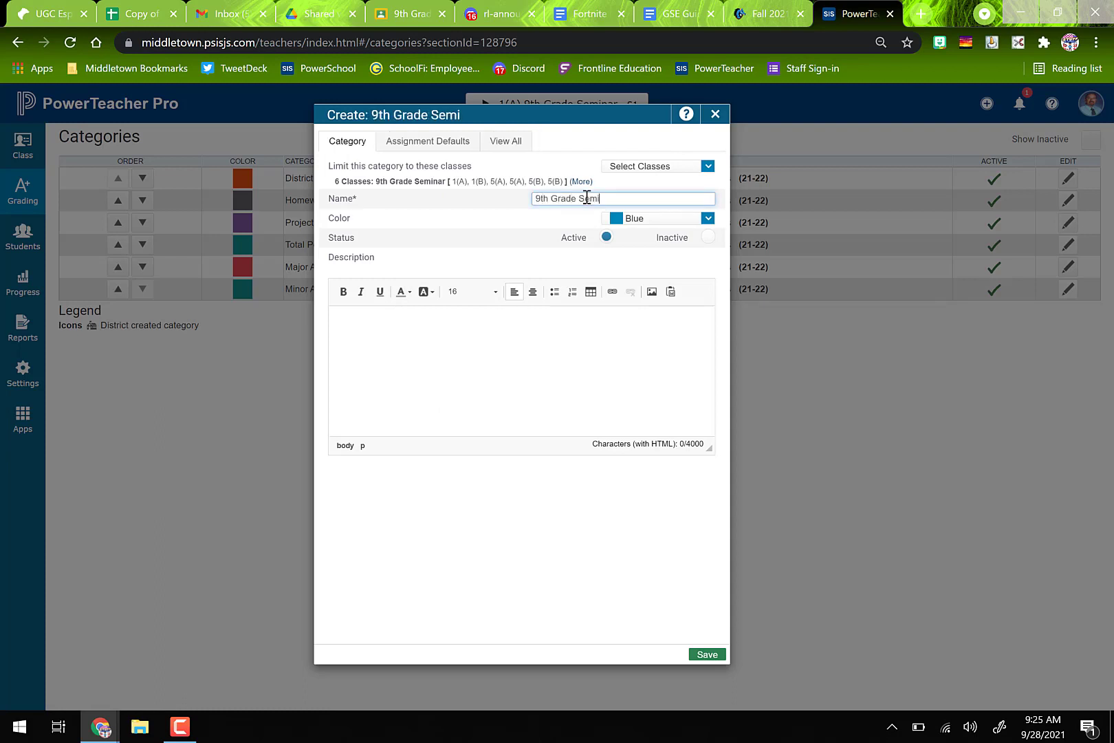
text(nar Projects)
click(707, 219)
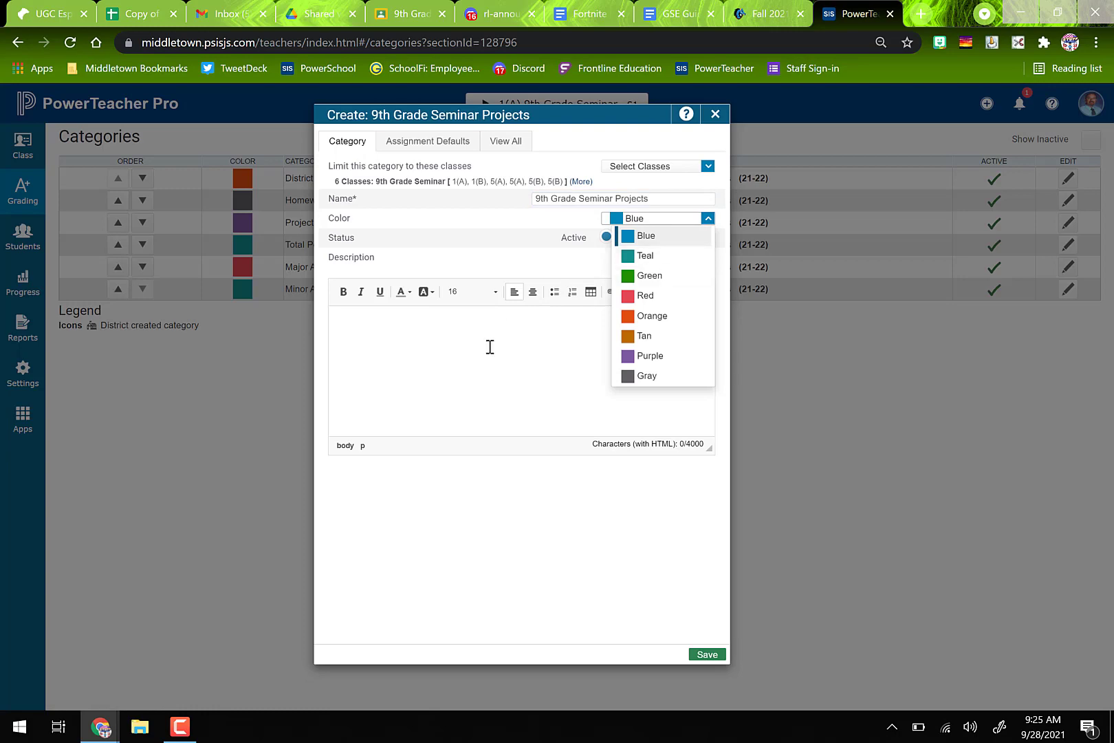
click(679, 559)
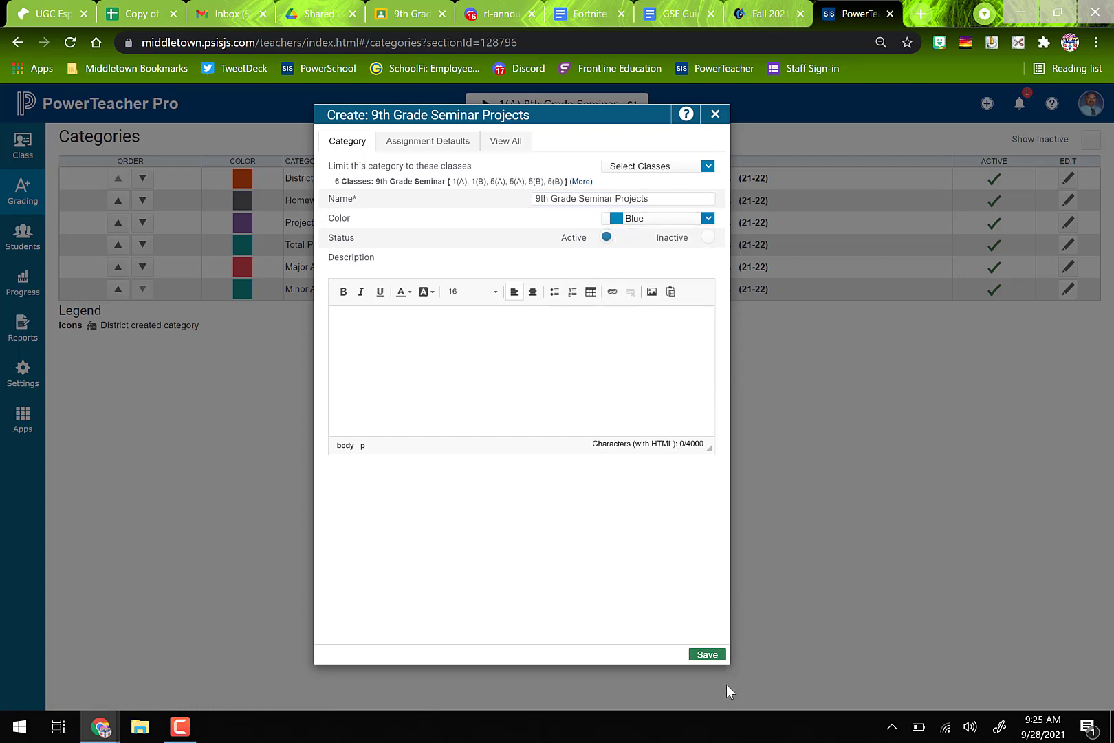
click(709, 657)
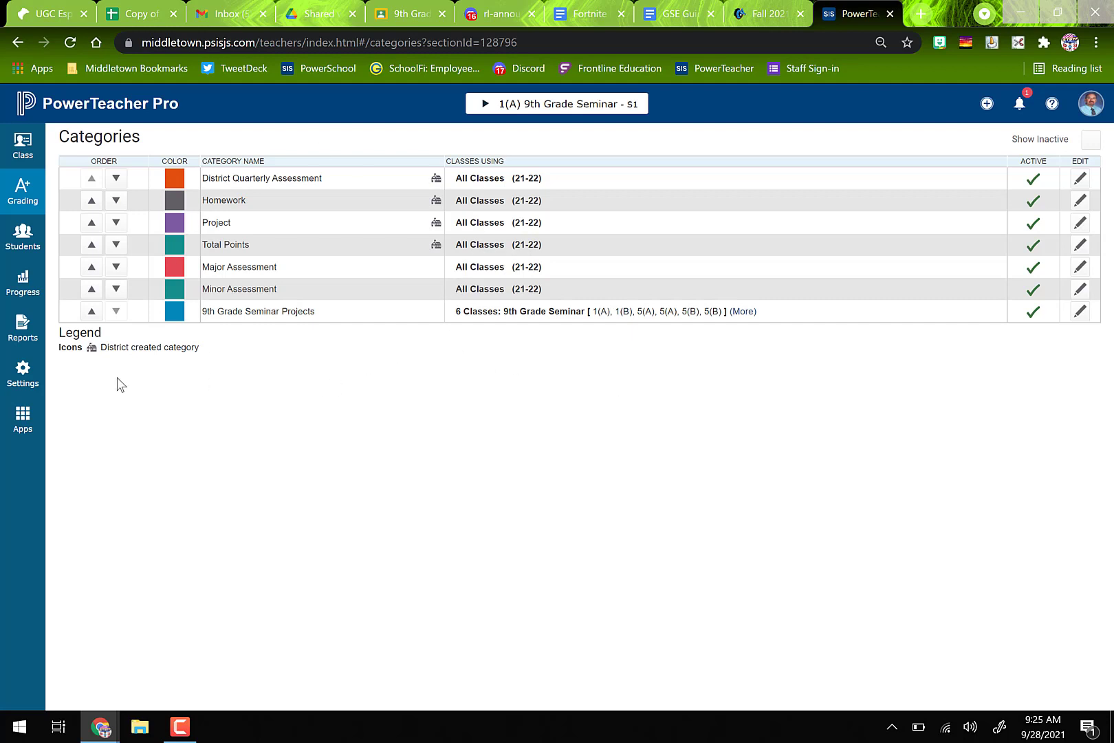
Step: Open the Settings setup menu from the left navigation bar
click(27, 378)
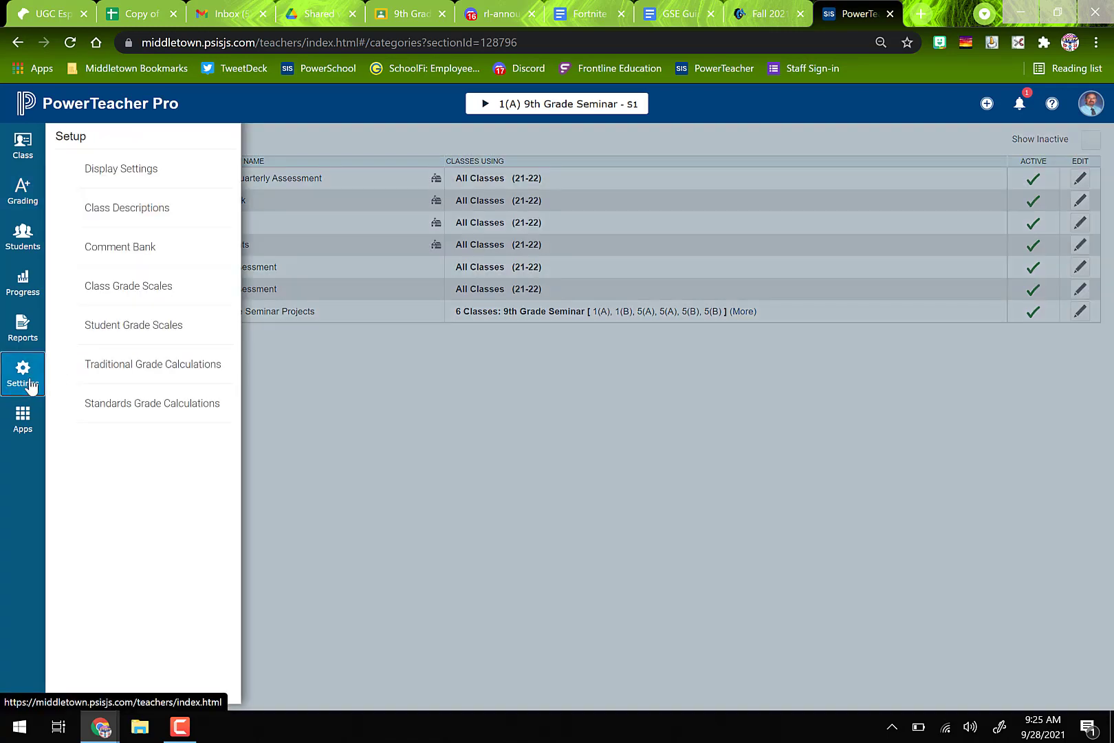
Step: Open Traditional Grade Calculations and edit the M1 term's formula
click(170, 370)
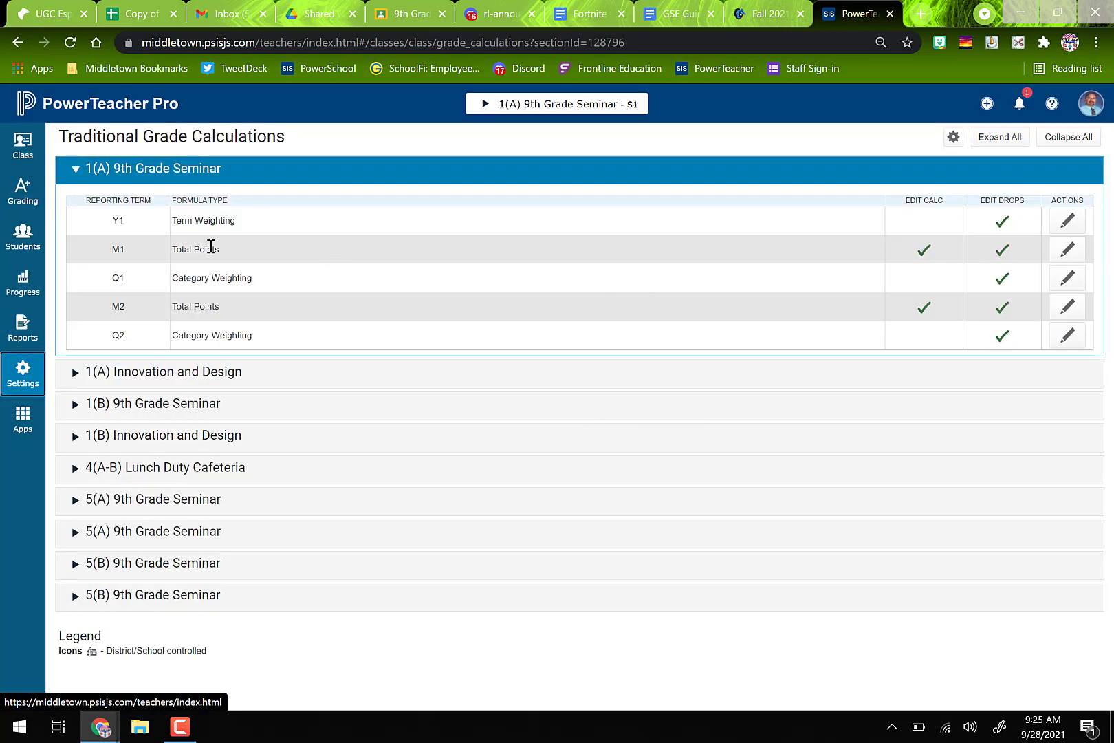
click(1068, 254)
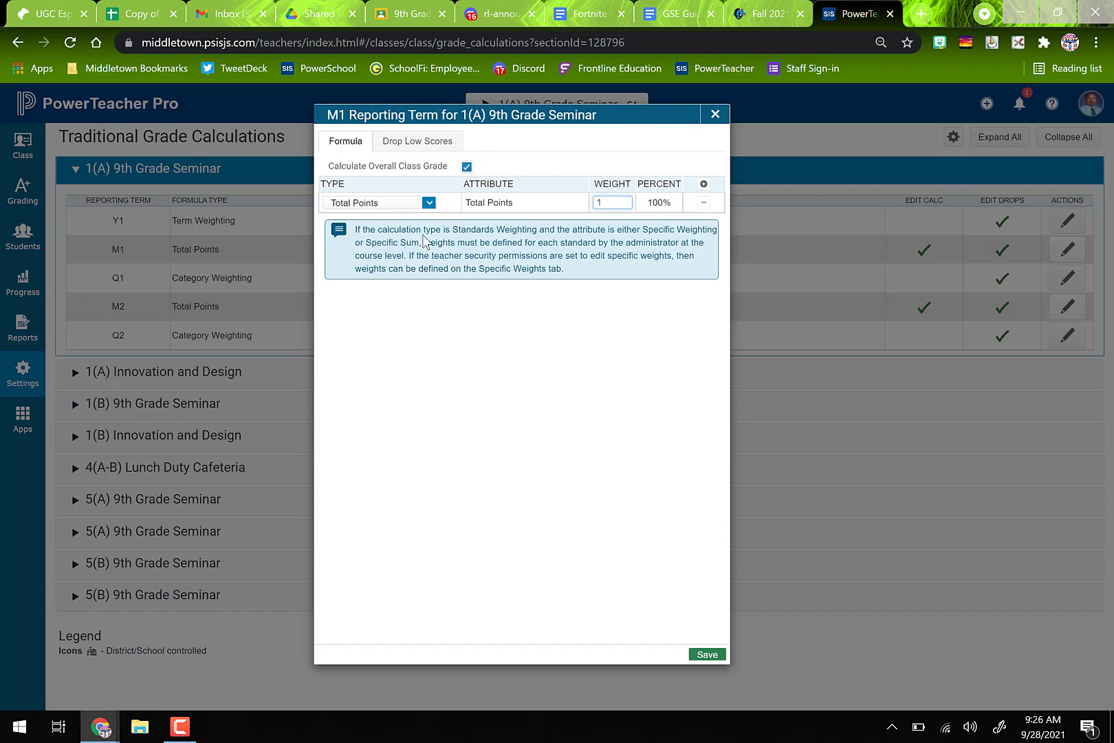
Step: Show the formula type choices for M1's Total Points row
click(430, 203)
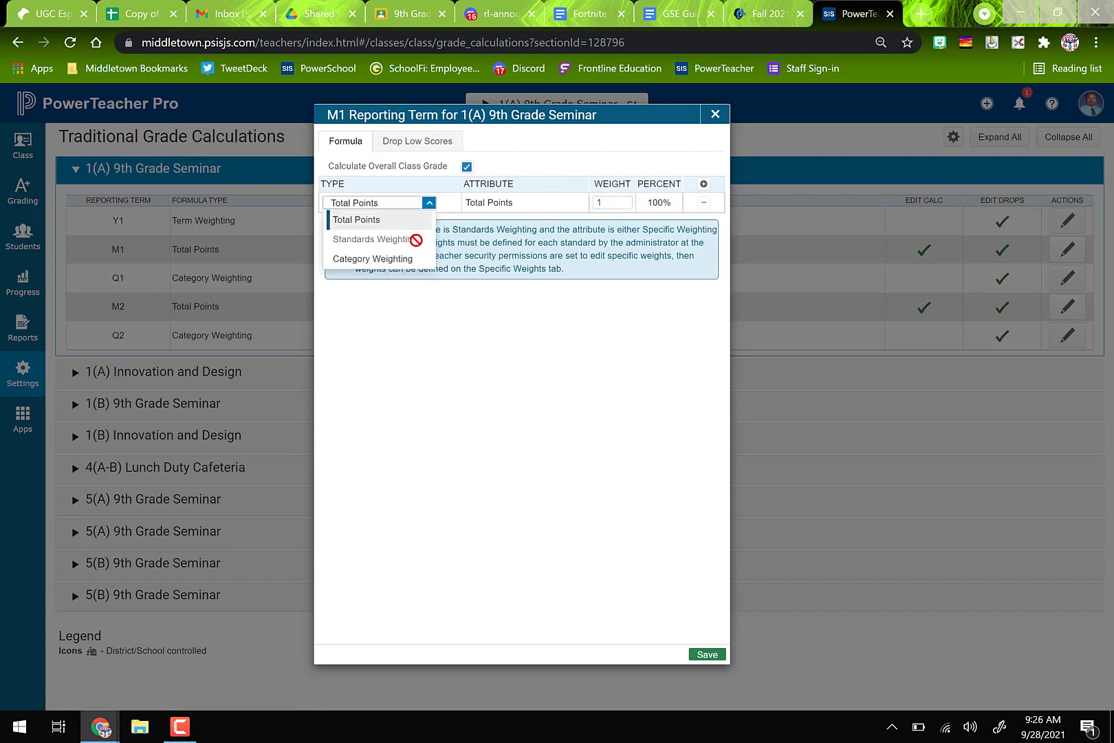
Step: Change the first M1 row to Category Weighting on Major Assessment with weight 60
click(411, 260)
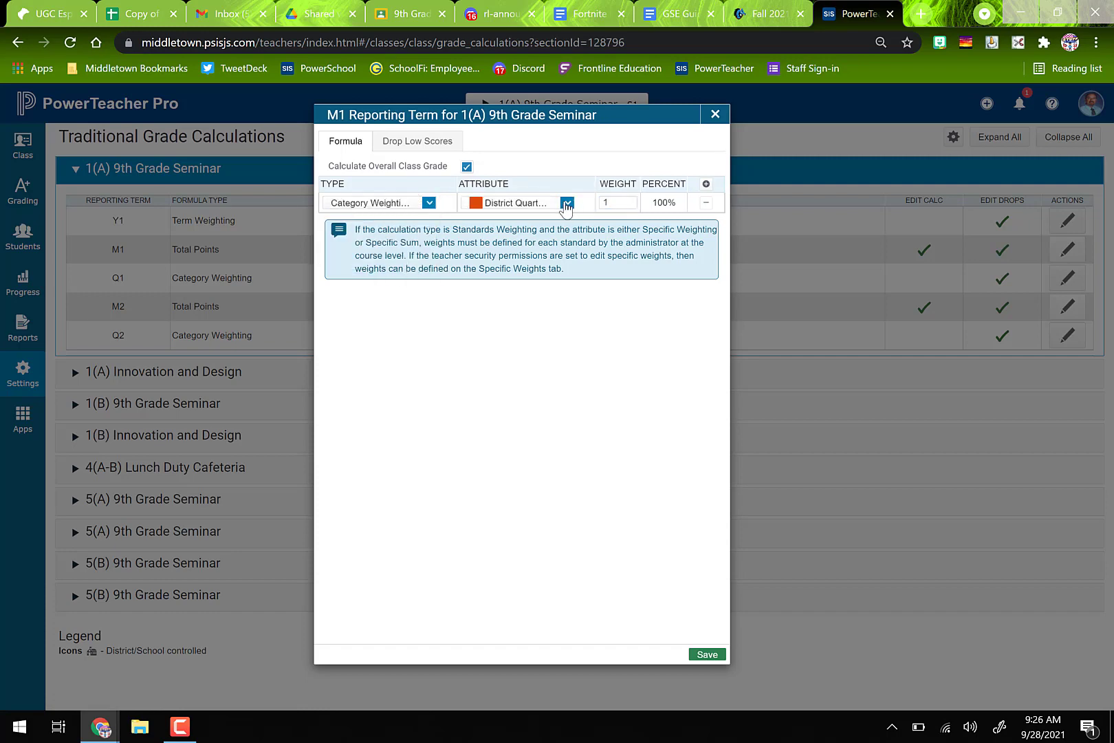
click(566, 203)
click(514, 301)
double_click(612, 201)
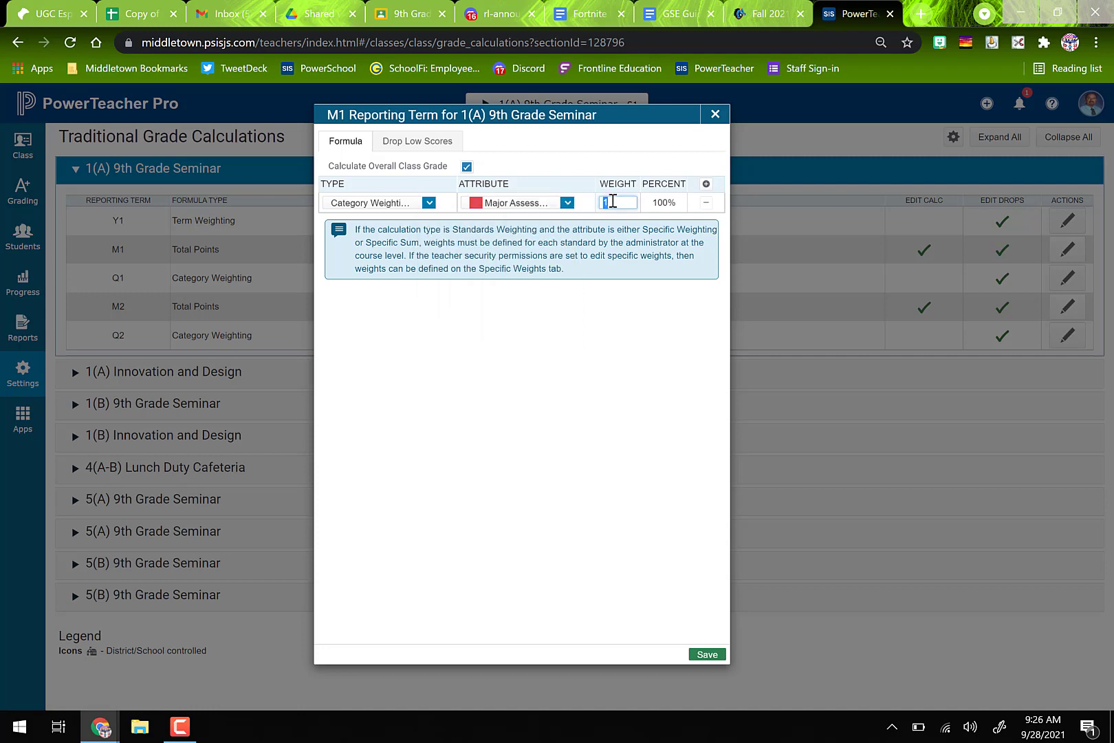
text(60)
click(661, 206)
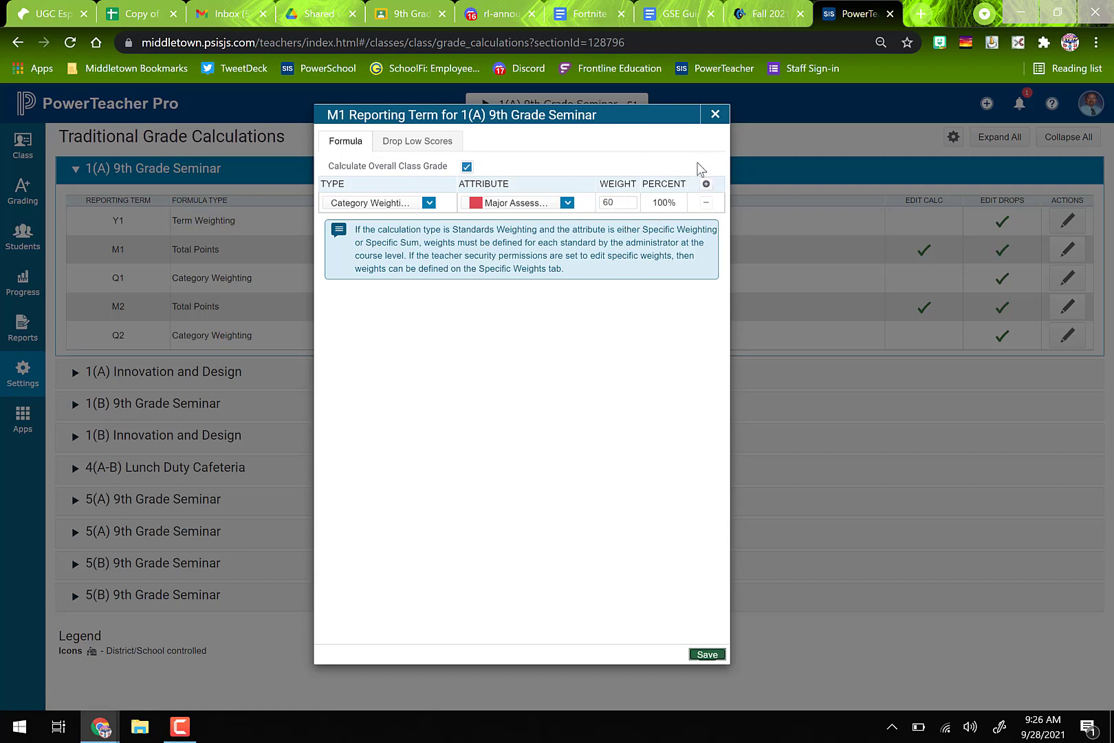
Step: Add a second Category Weighting row for Minor Assessment with weight 40
click(706, 184)
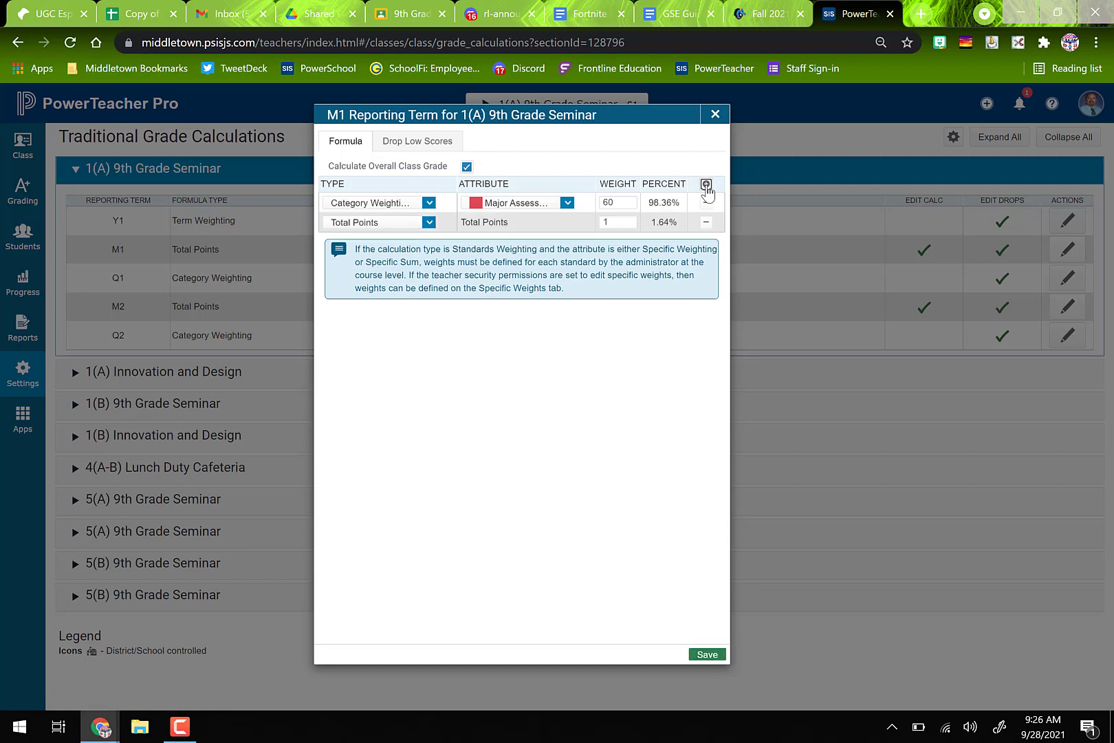
click(412, 221)
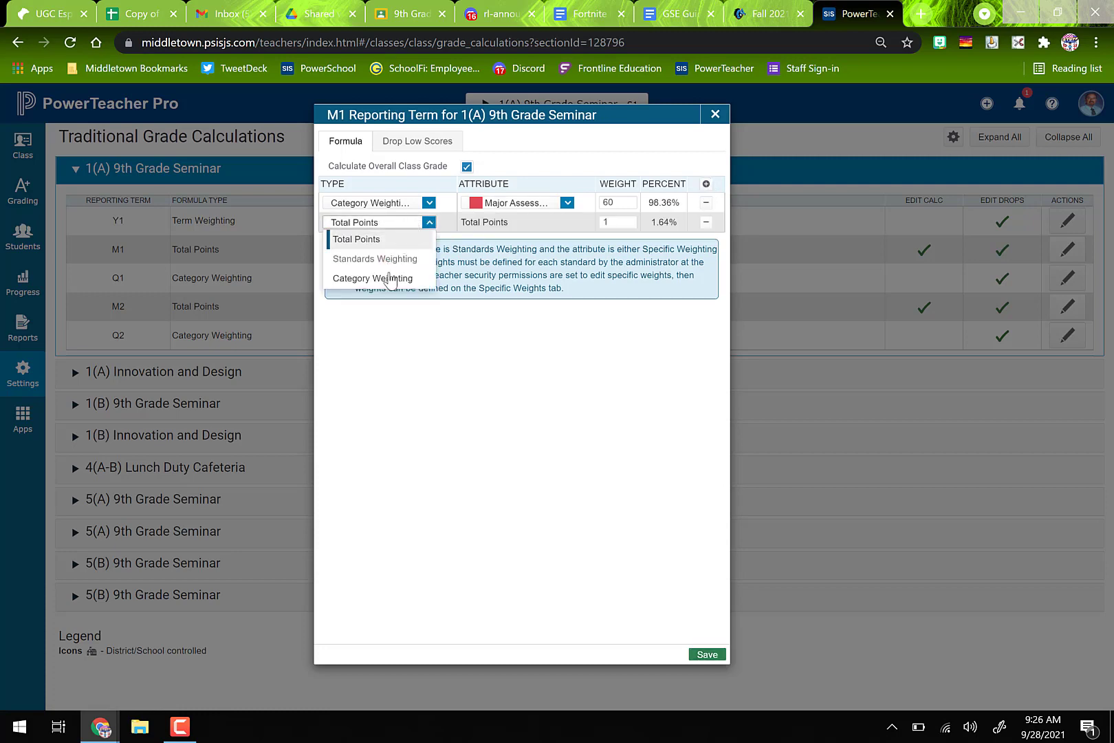
click(390, 279)
click(552, 229)
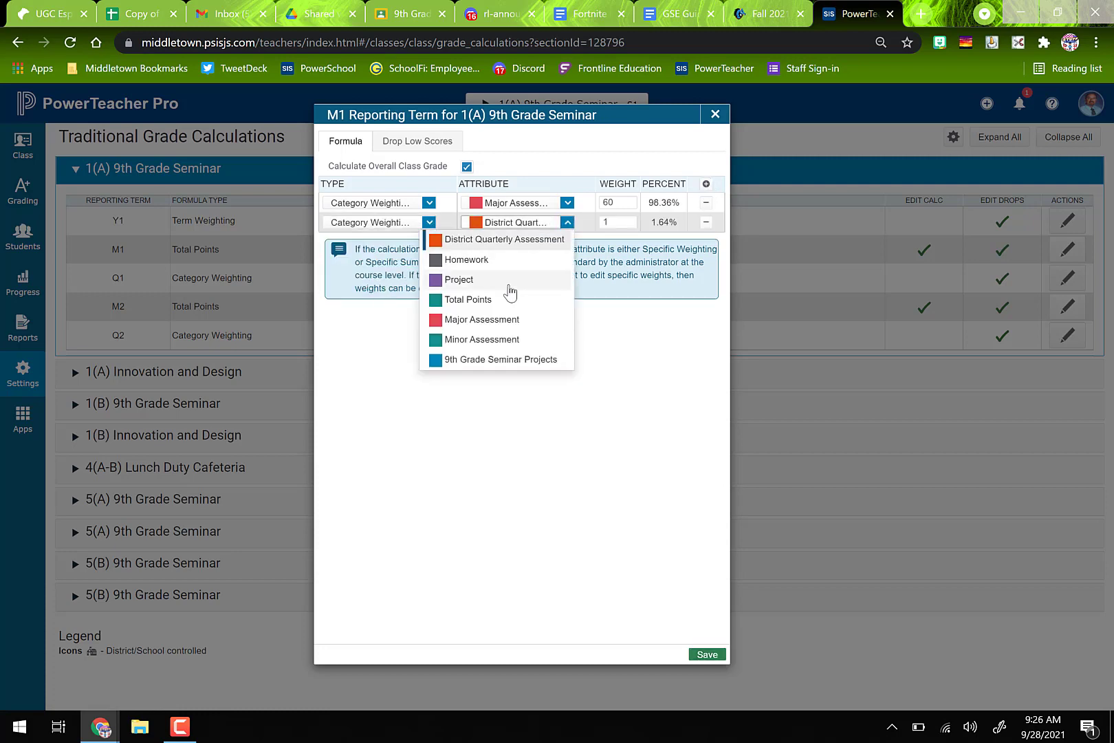
click(504, 339)
double_click(610, 224)
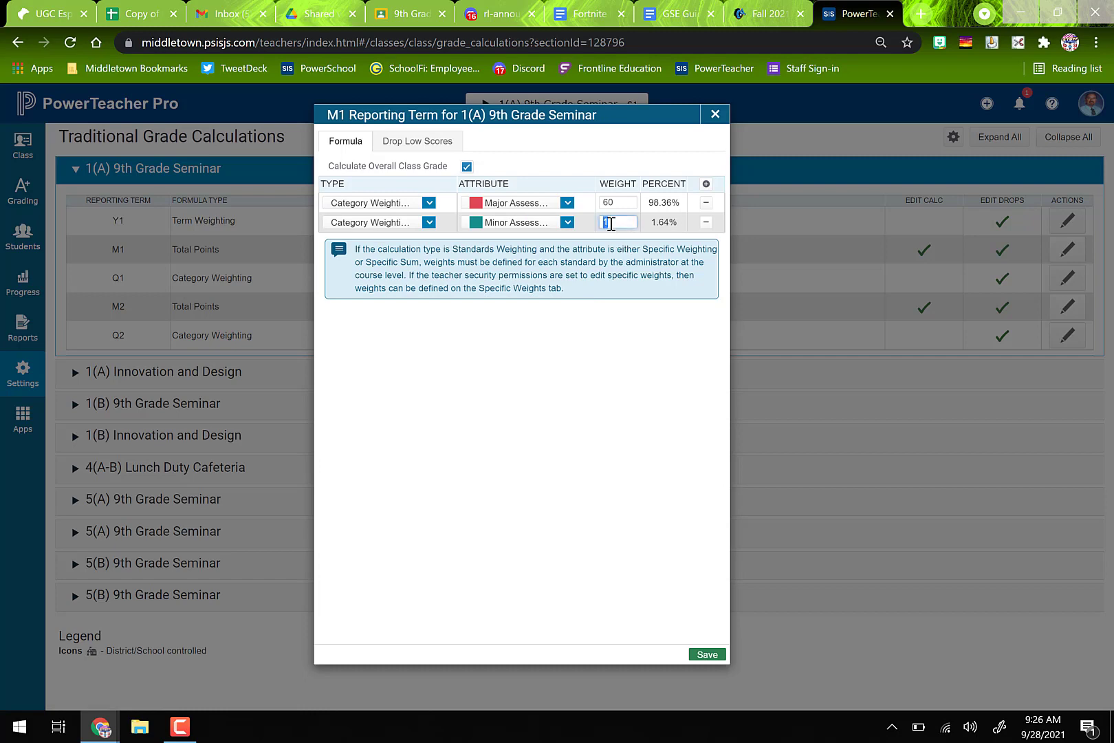
text(40)
key(Tab)
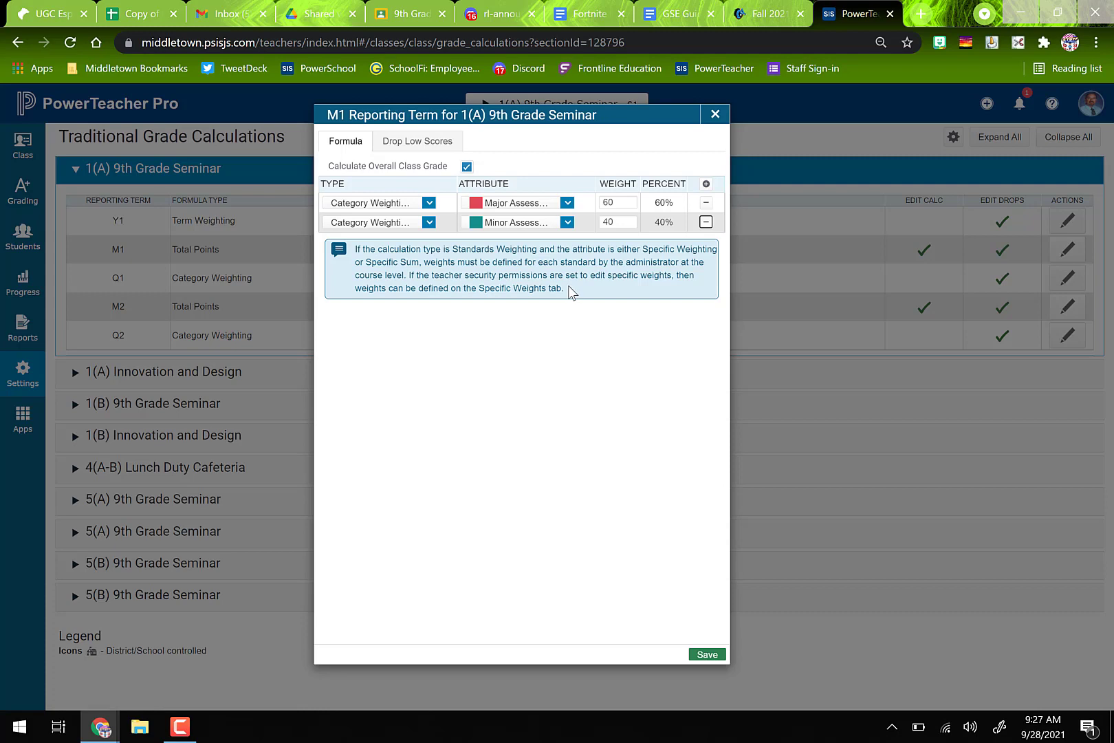
Step: Save the 60/40 M1 formula and start Copy Traditional Grade Calculations
click(707, 655)
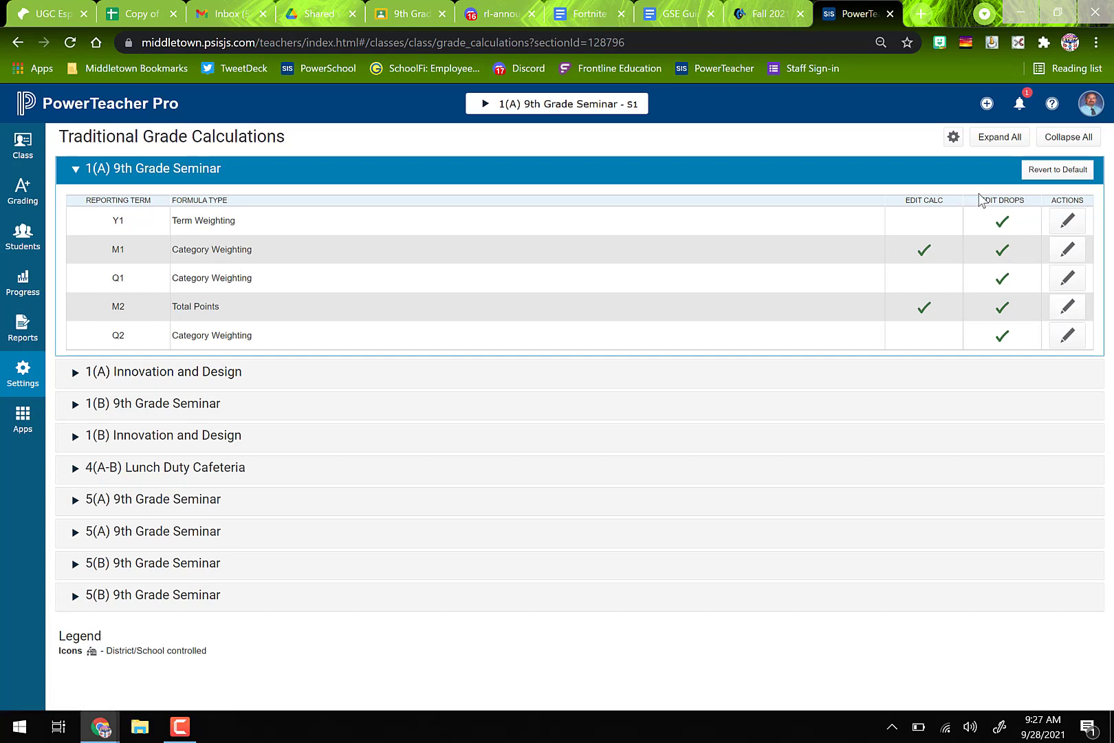
click(954, 142)
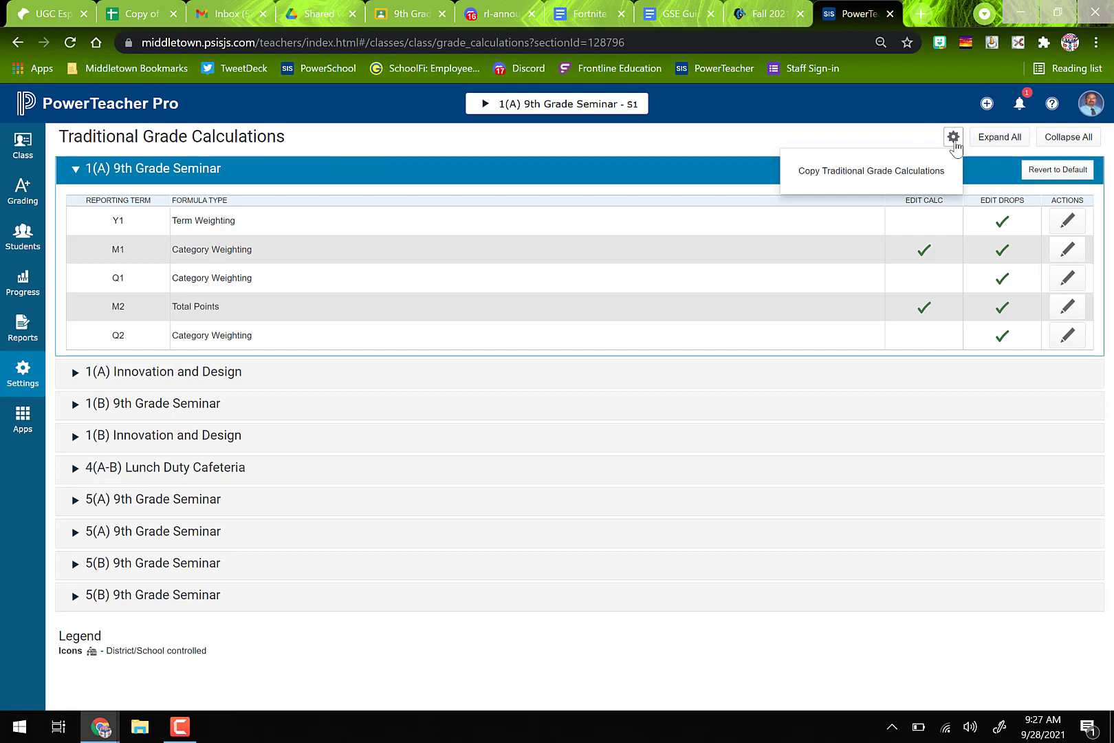
click(896, 176)
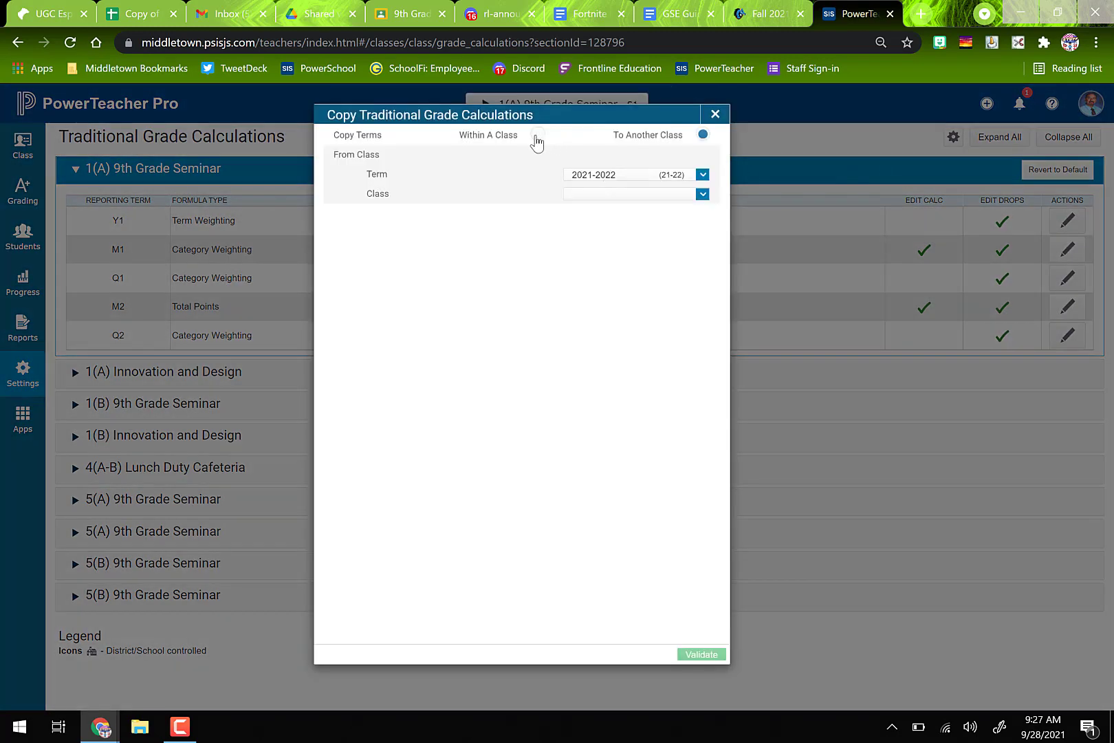
Step: Set a within-class copy of 1(A) 9th Grade Seminar S1 from M1 to M2 and validate
click(535, 137)
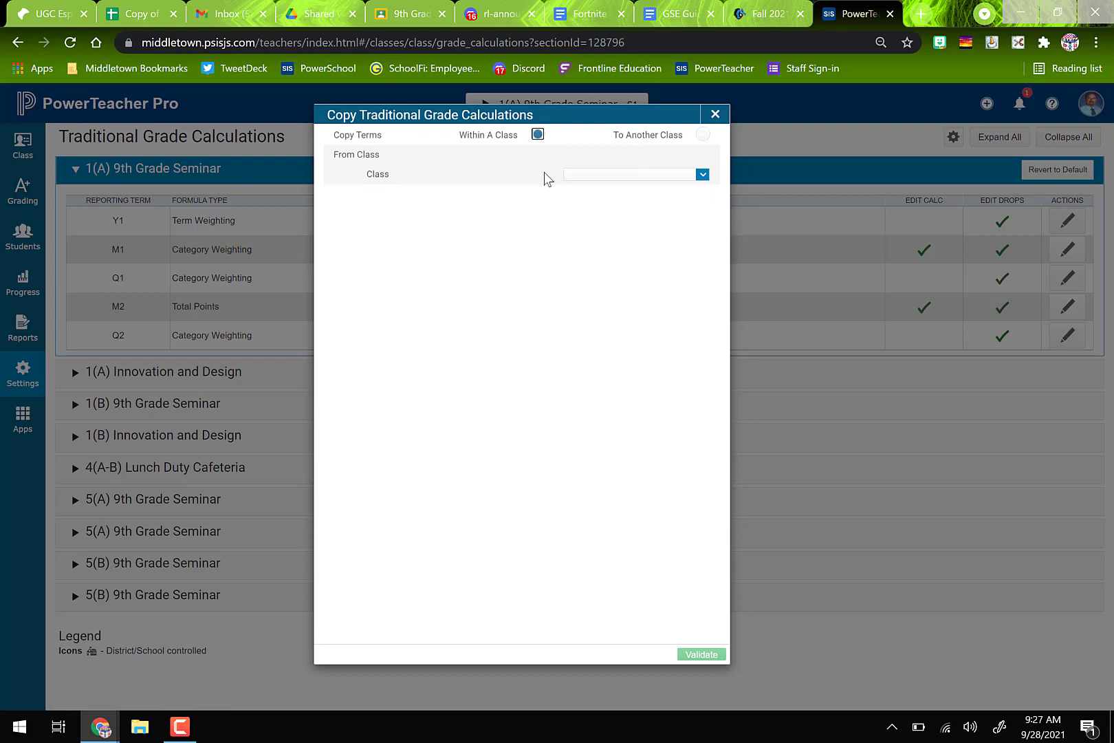
click(617, 181)
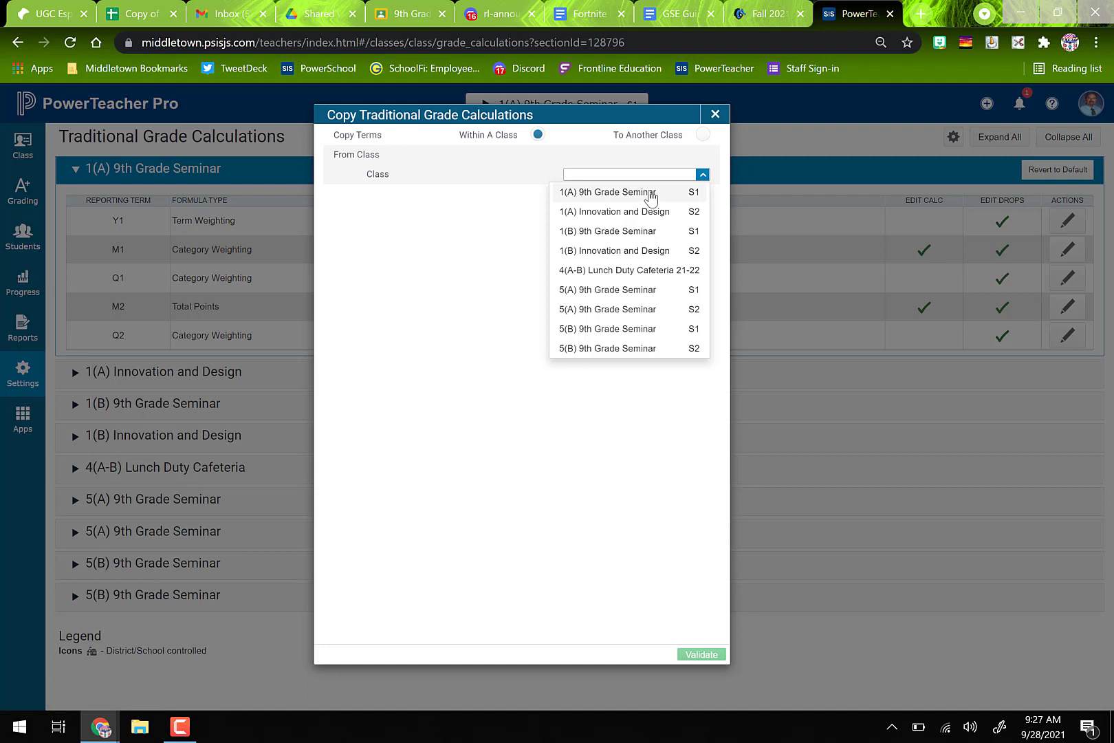
click(650, 197)
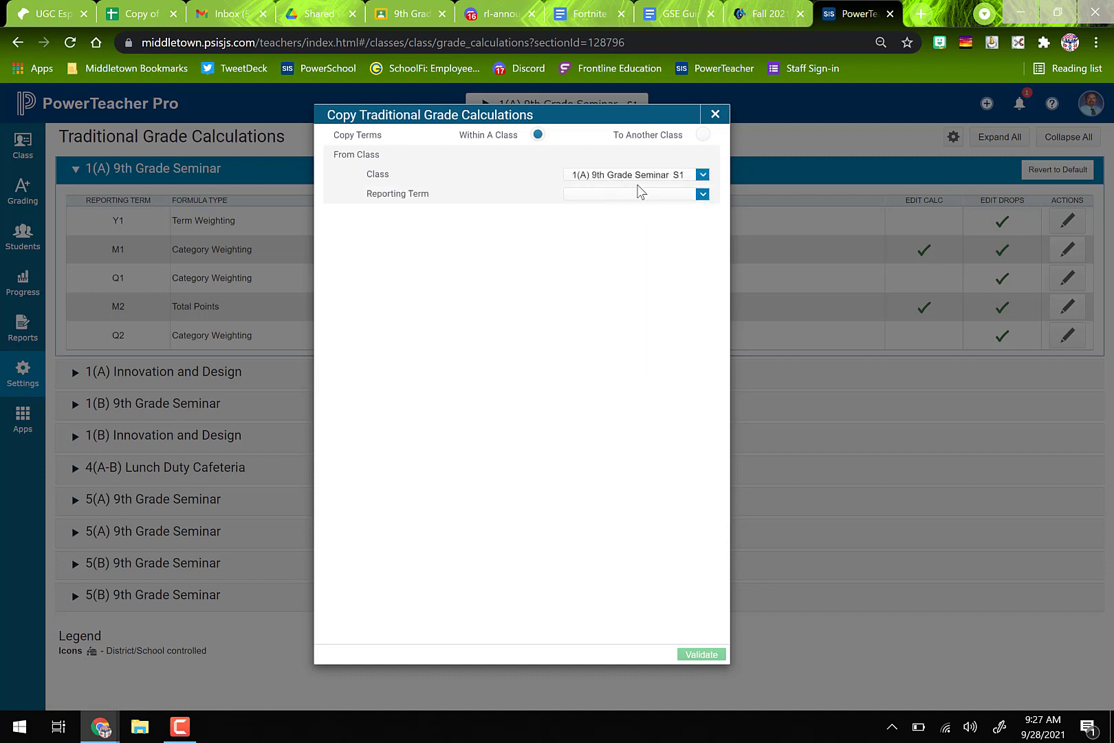
click(646, 199)
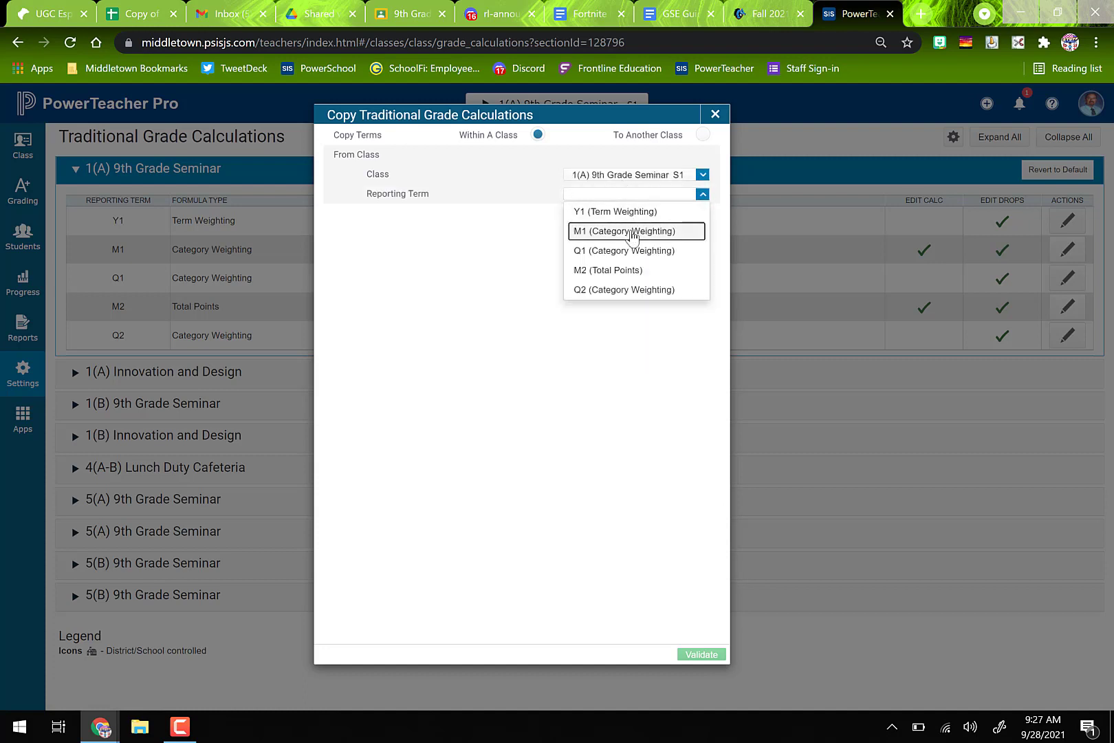
click(648, 232)
click(650, 235)
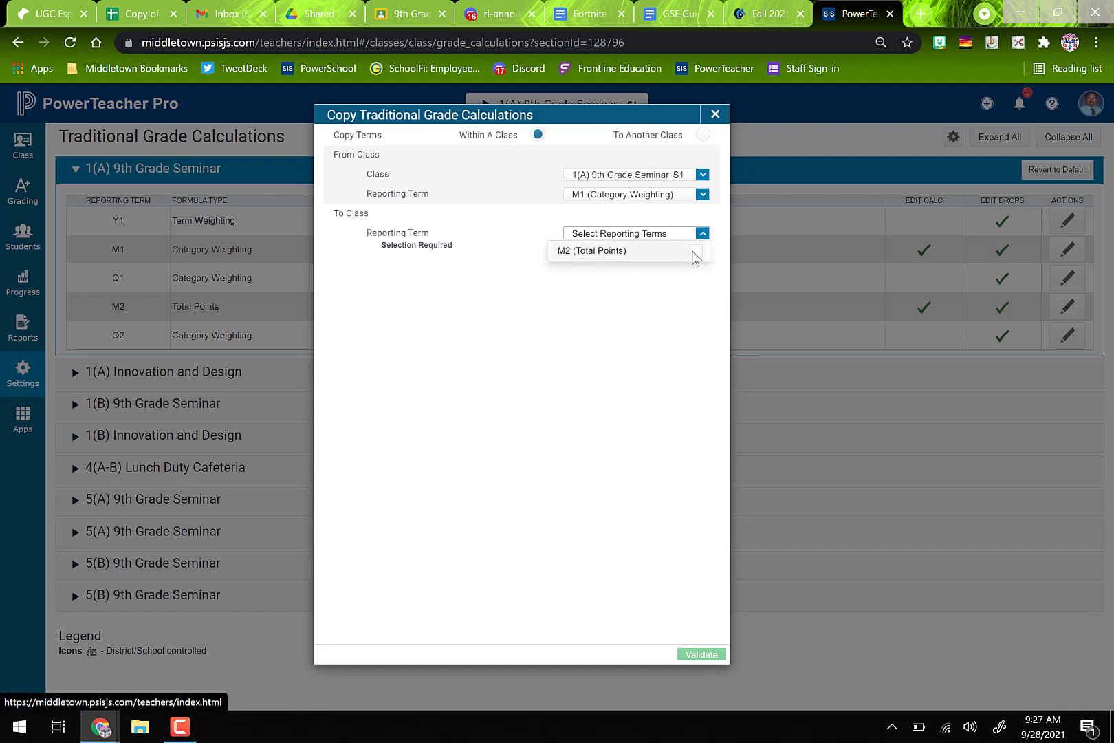
click(696, 253)
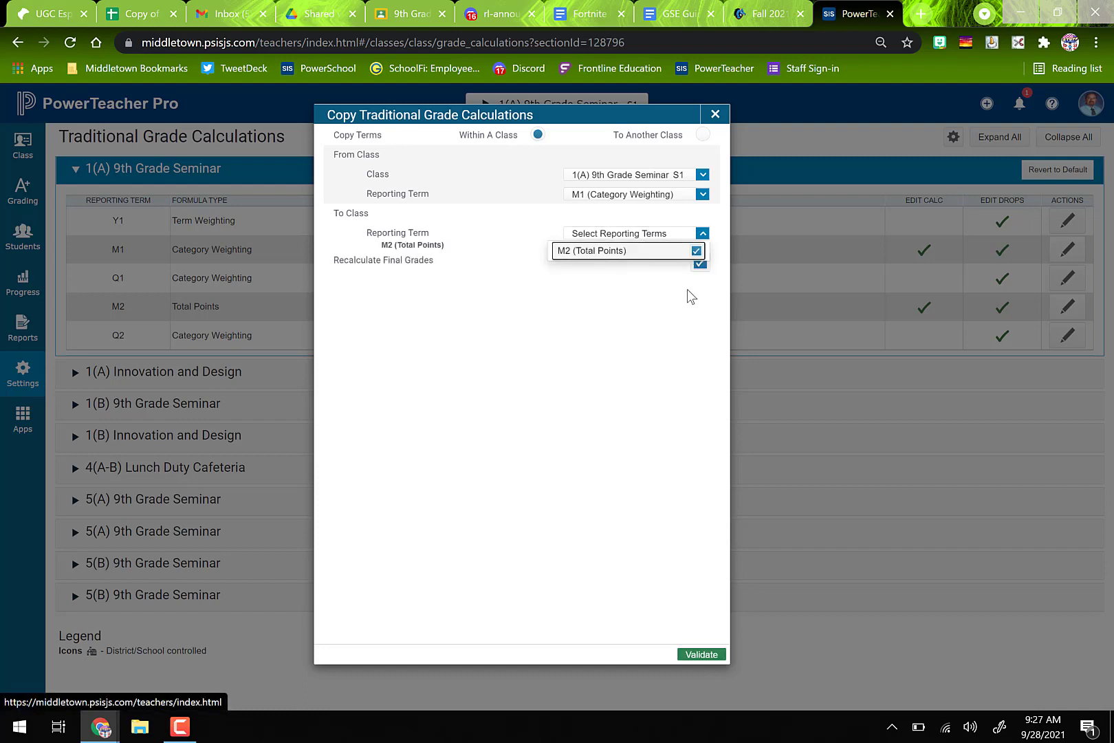
click(664, 318)
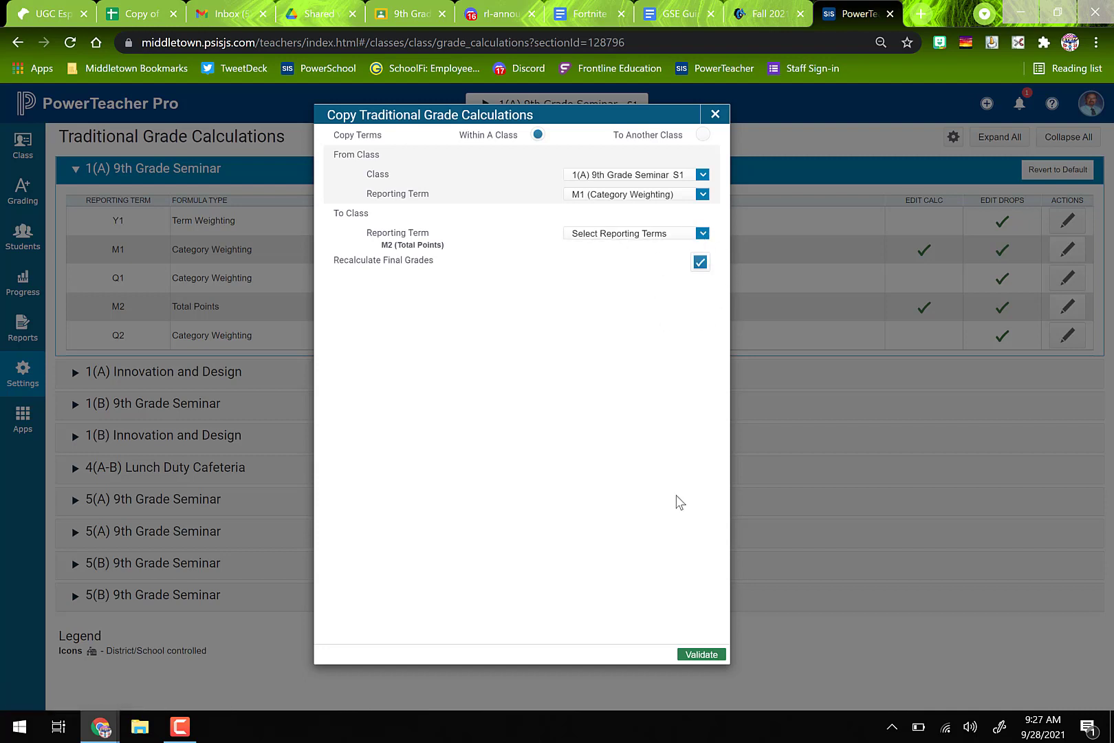
click(699, 658)
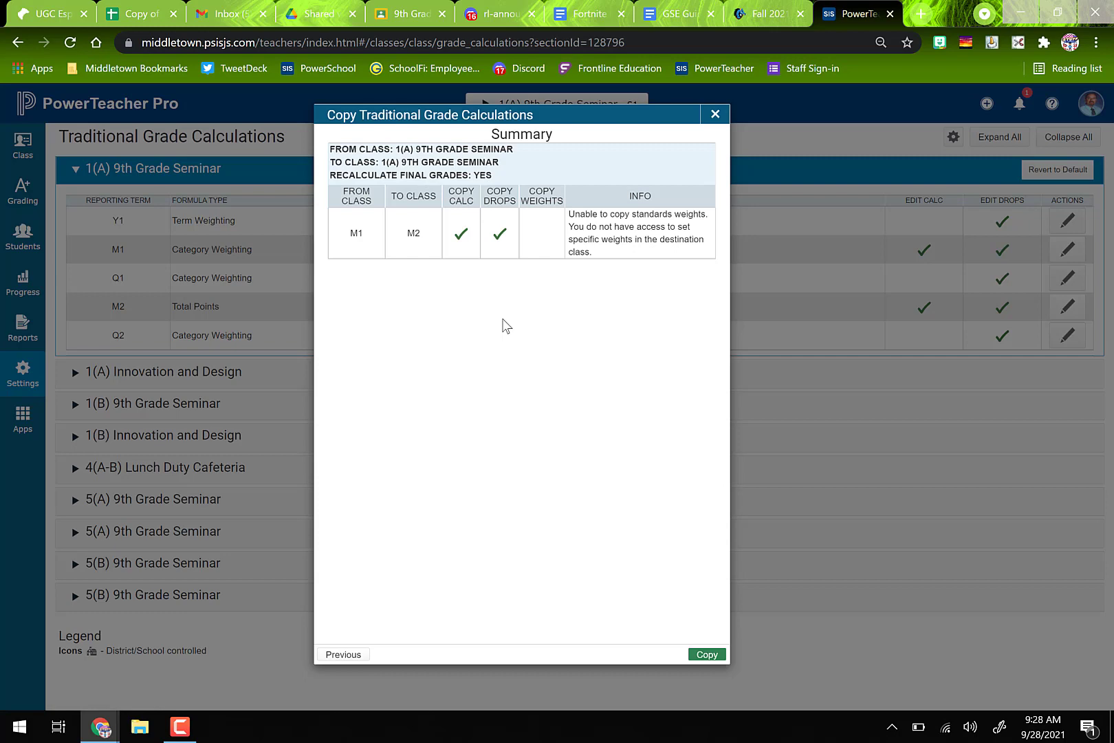
Step: Copy M1's calculation to M2, then confirm M2 shows the 60/40 Major/Minor weights
click(713, 656)
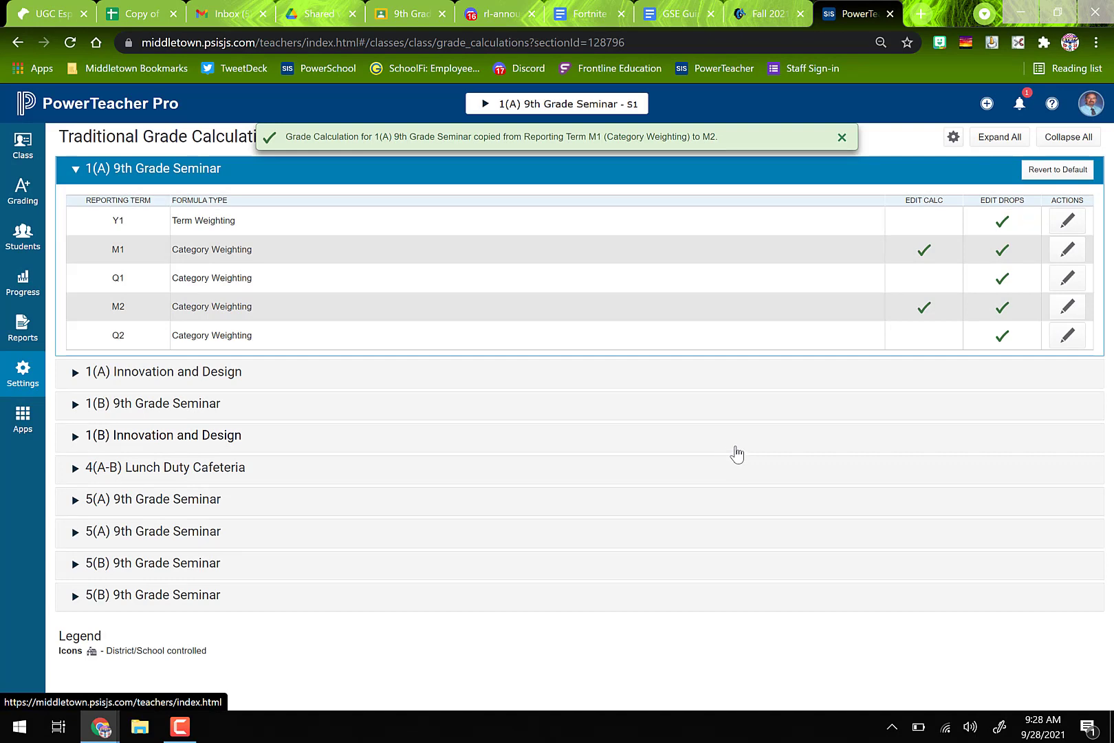
click(1067, 308)
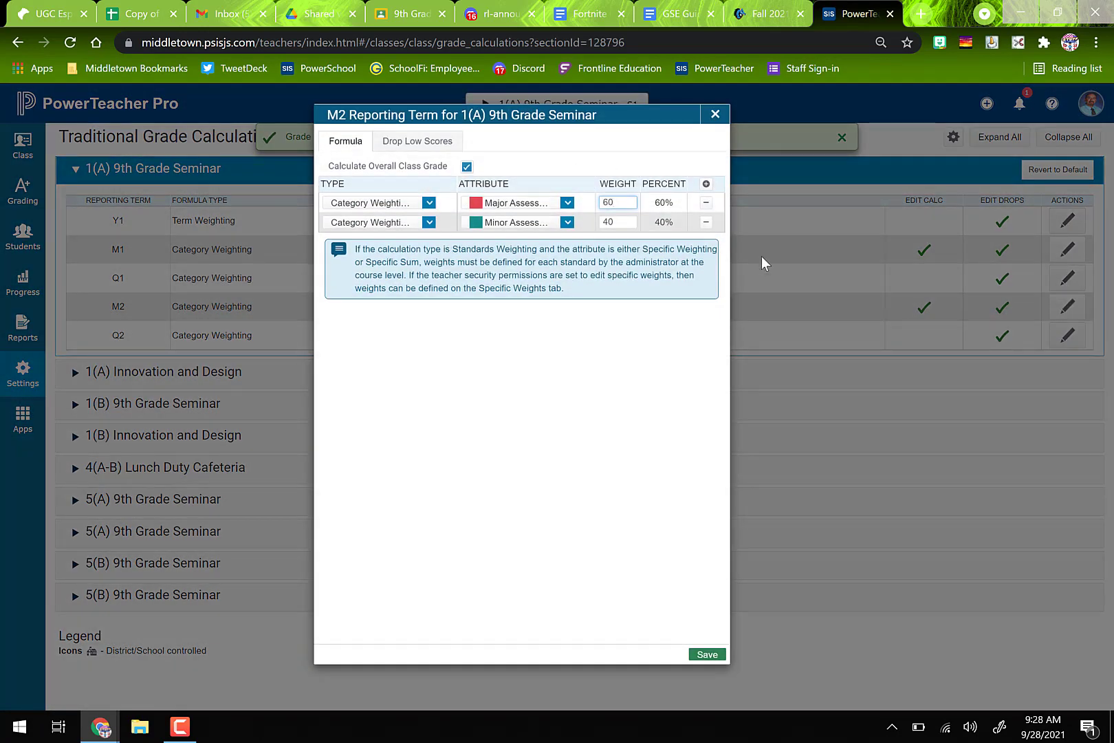
click(715, 114)
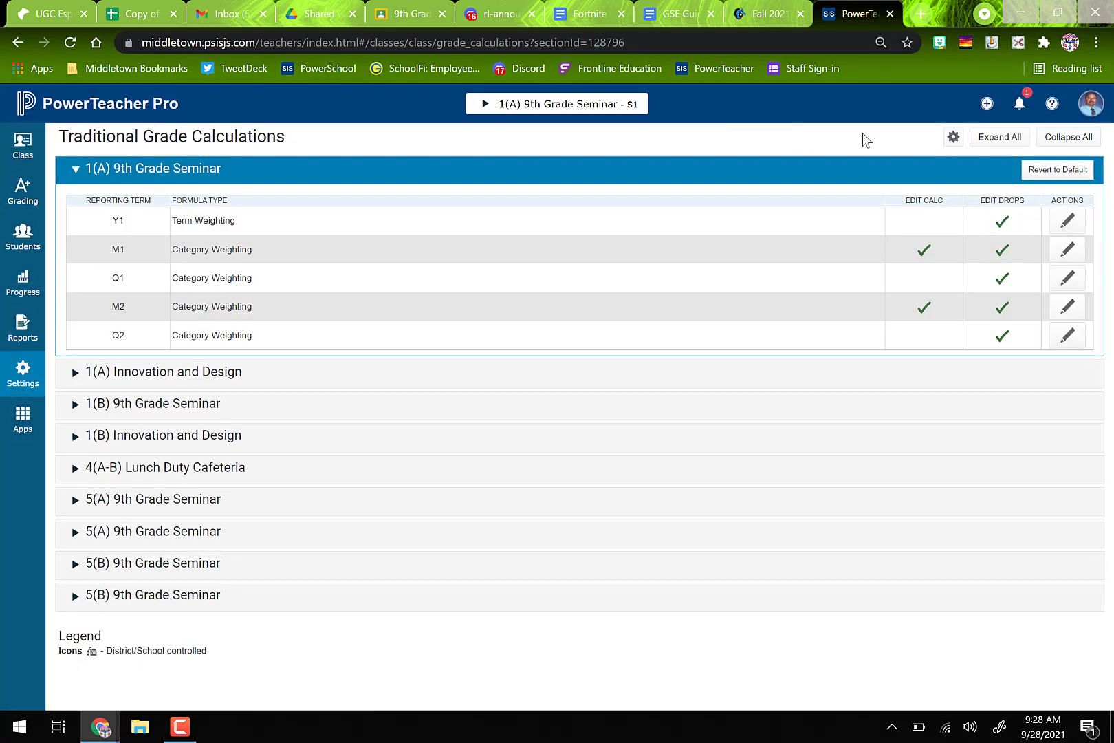
Step: Copy traditional grade calculations from 1(A) 9th Grade Seminar S1 to 2021-2022
click(953, 137)
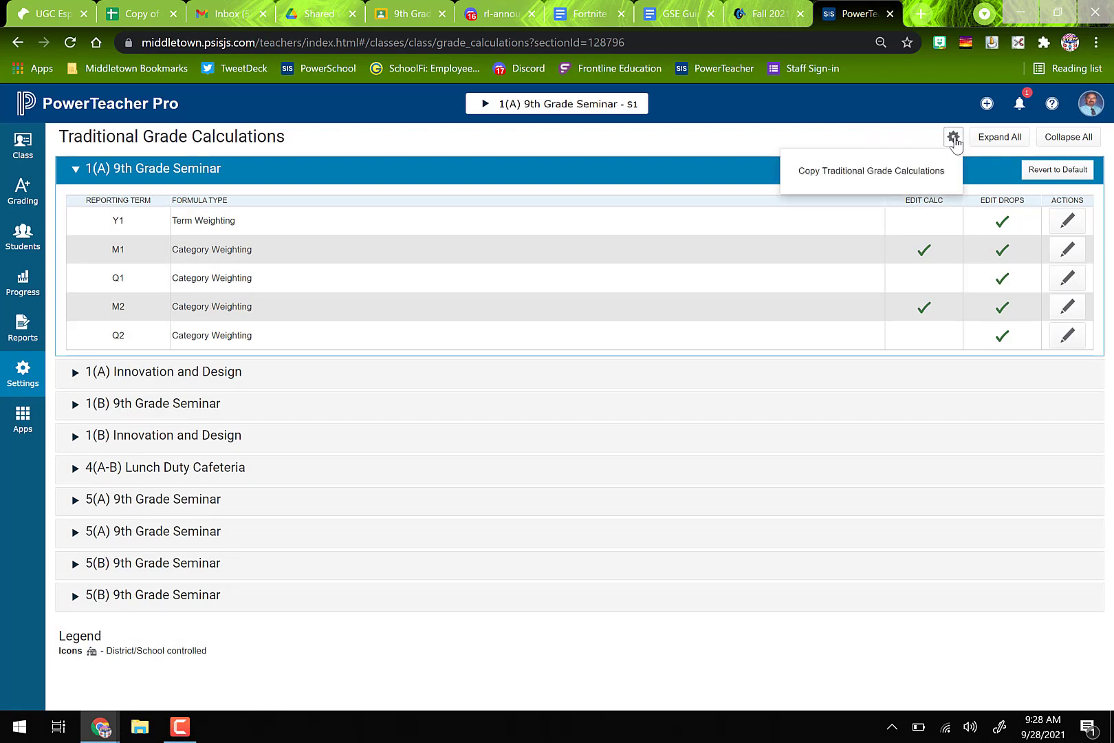
click(896, 174)
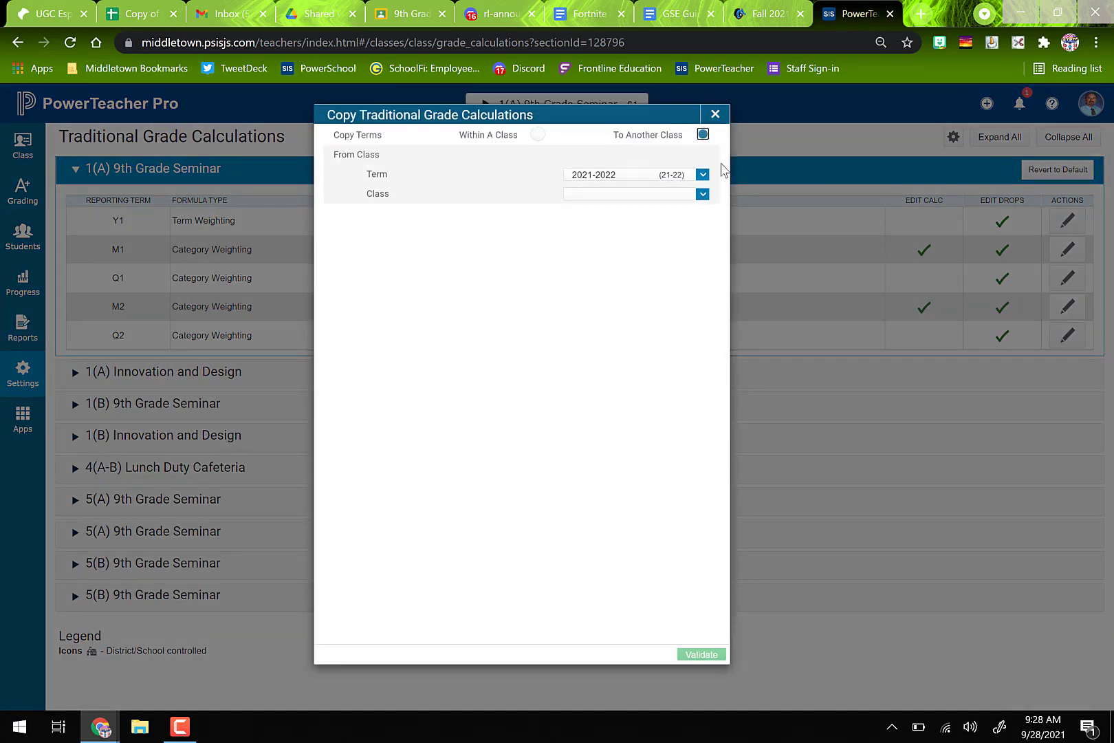
click(703, 195)
click(666, 214)
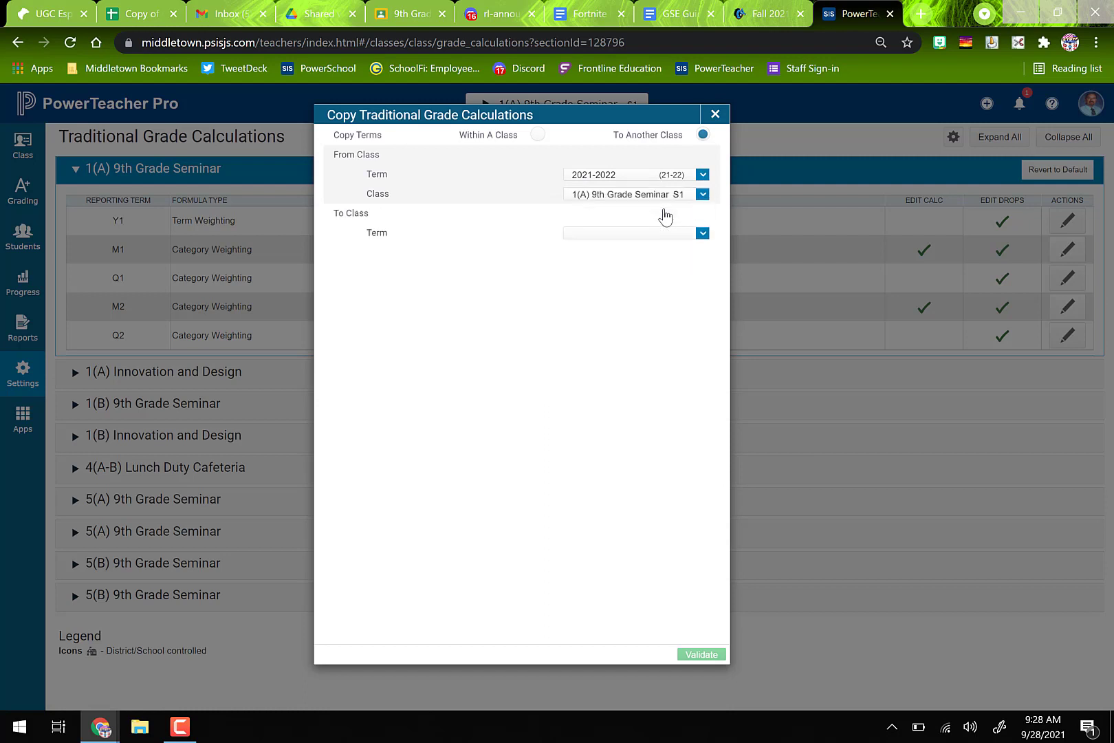
click(661, 235)
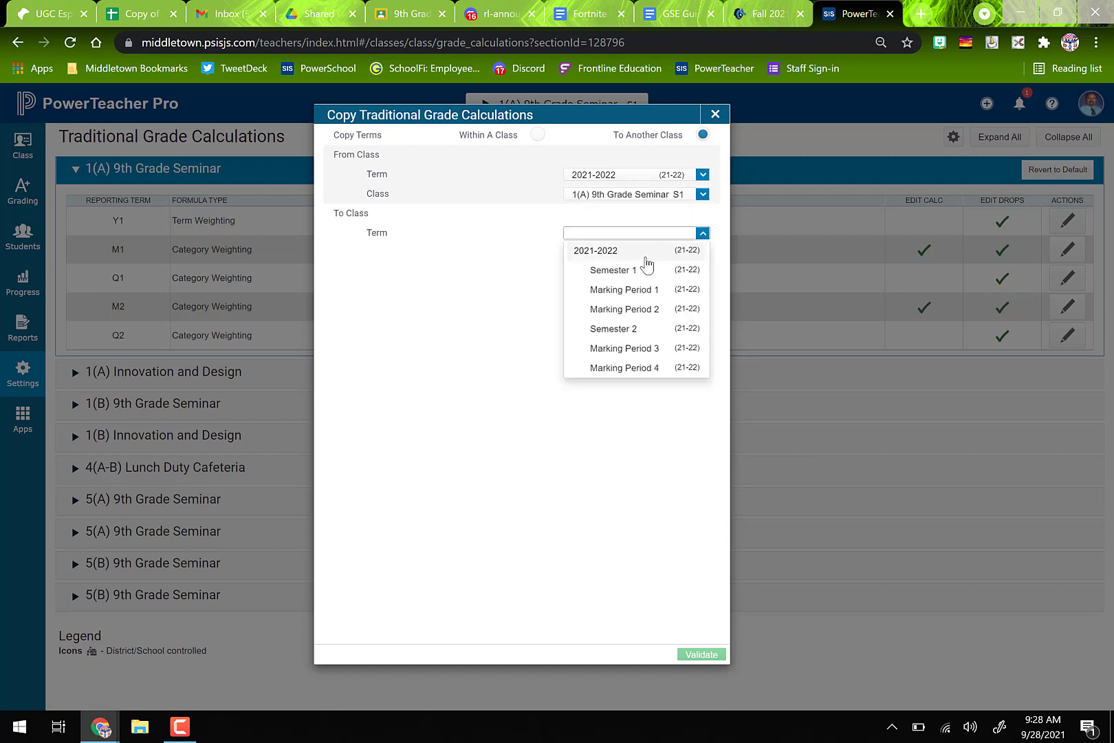
click(643, 255)
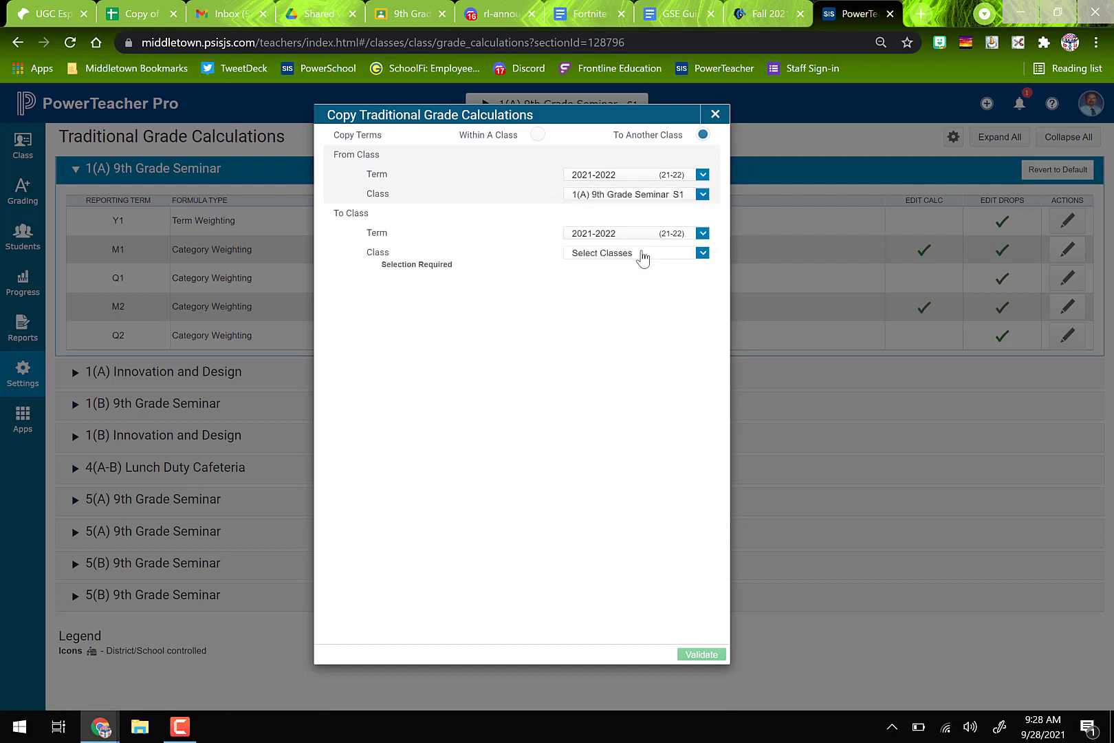
Step: Target 1(B) S1, 5(A) S1/S2 and 5(B) S1/S2 Seminar sections, then validate
click(691, 257)
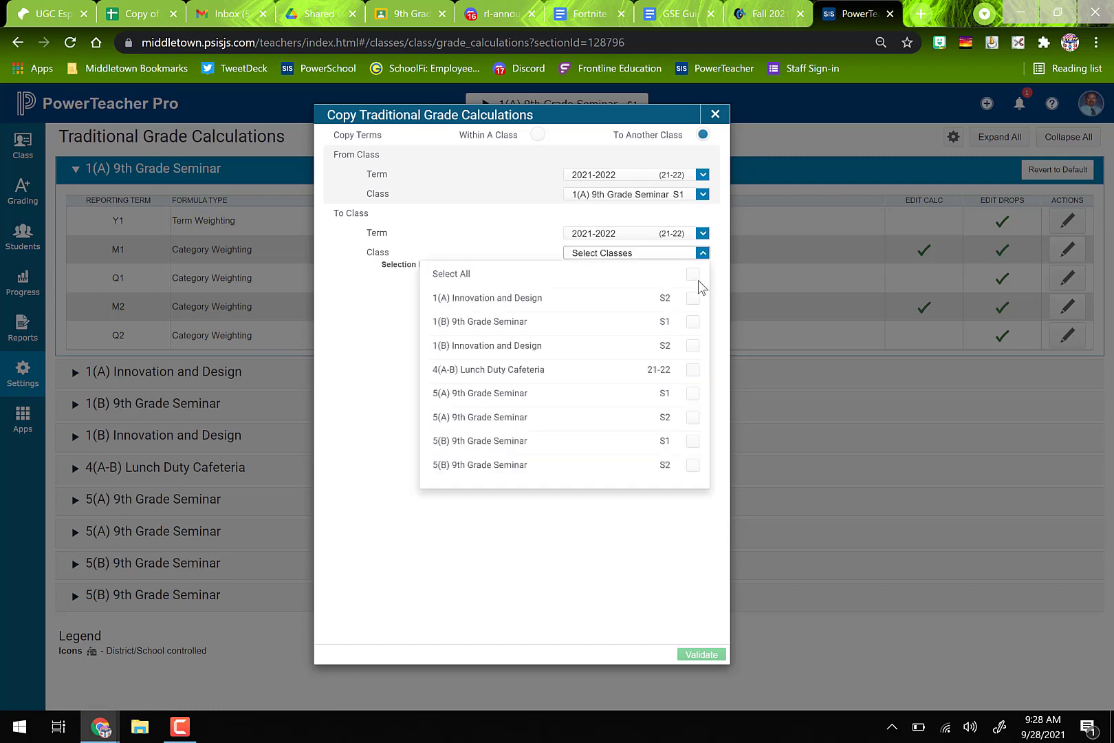
click(693, 322)
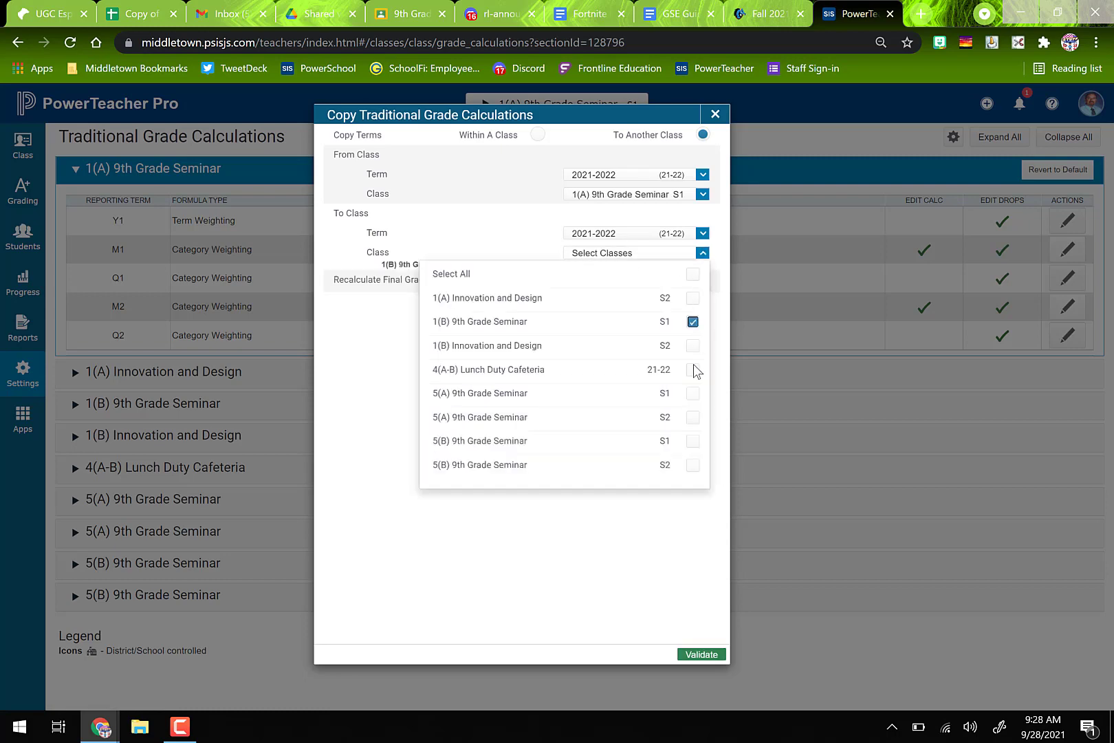
click(692, 396)
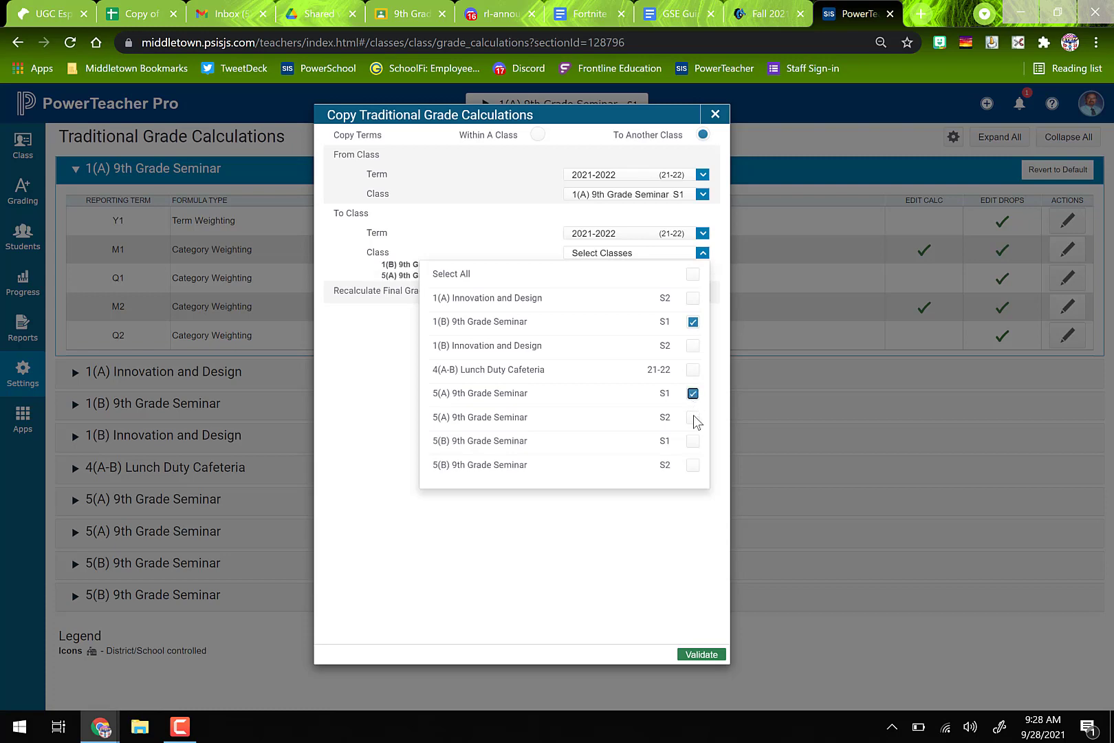
click(693, 417)
click(693, 441)
click(693, 465)
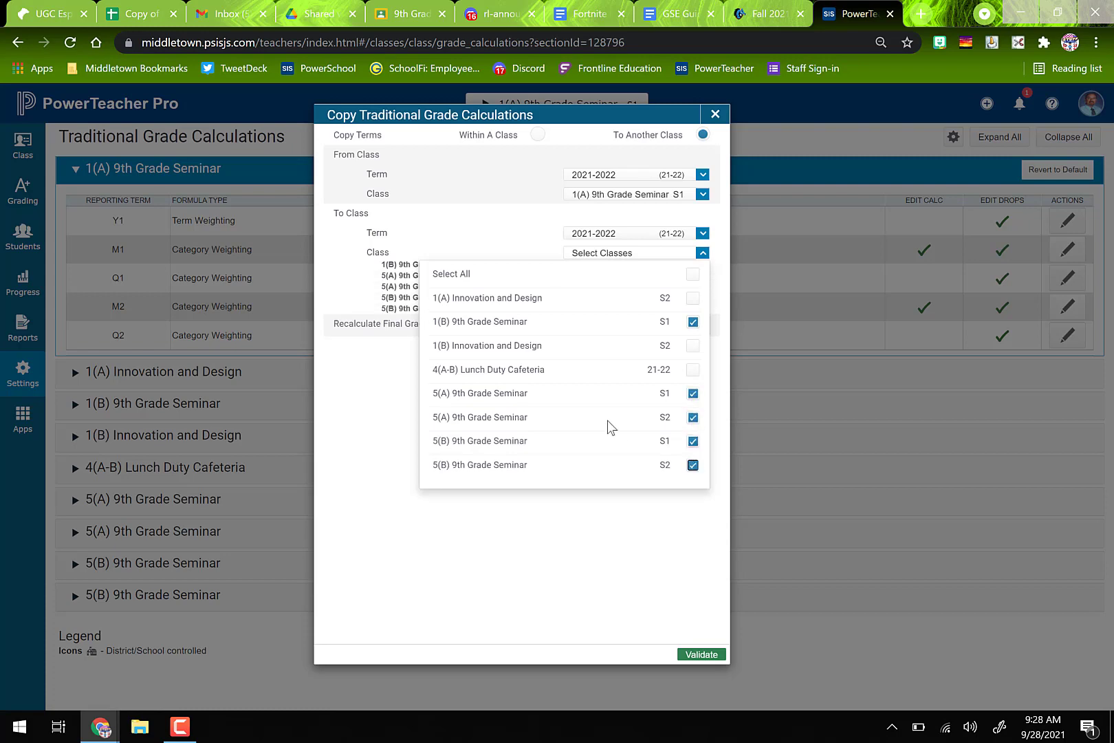
click(624, 564)
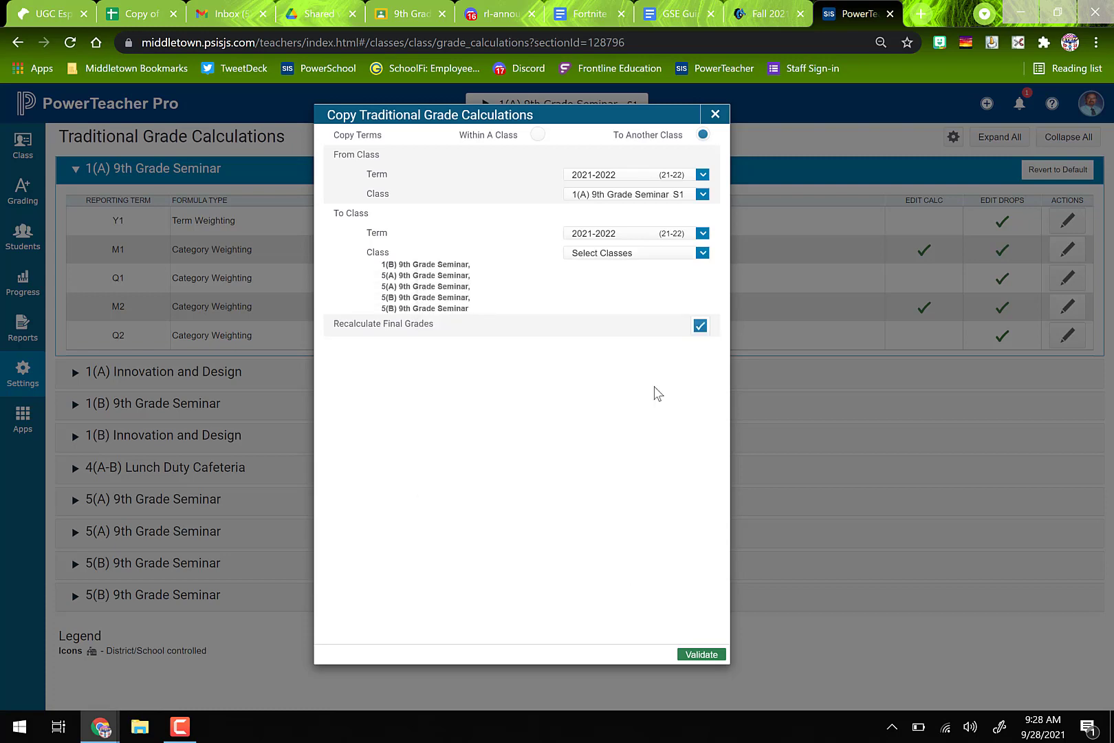
click(698, 655)
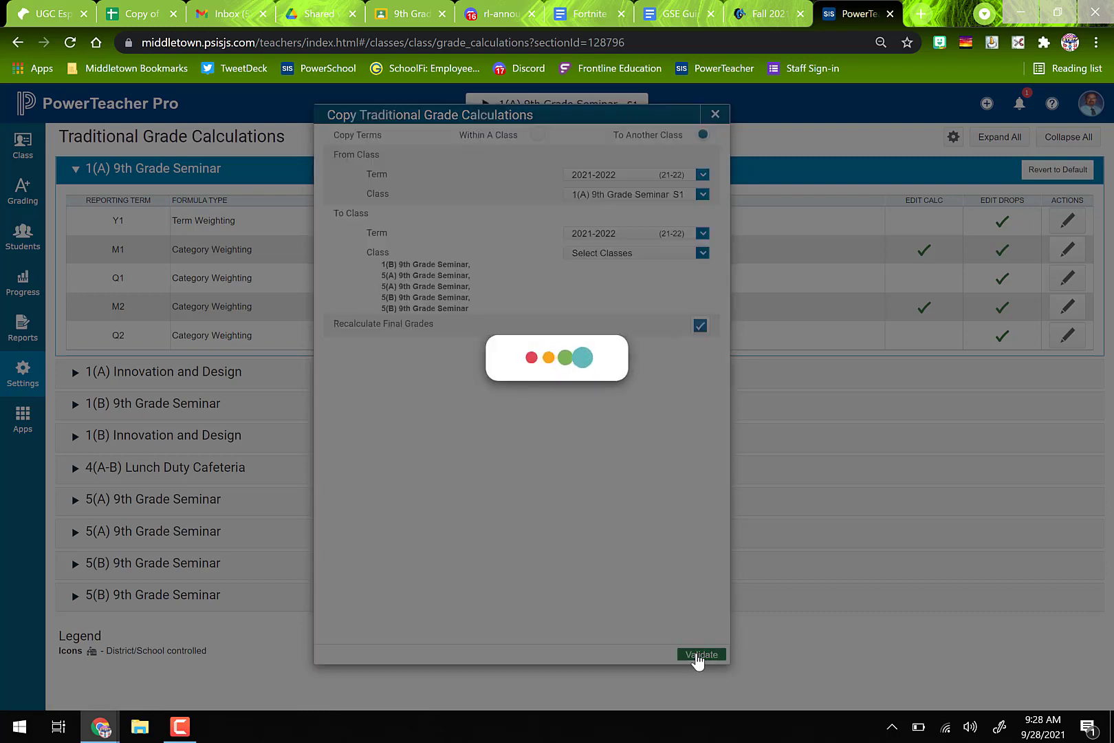
Step: Review the summary and copy the calculations to the five Seminar sections, dismissing the success message
scroll(574, 455, down, 3)
scroll(574, 451, down, 3)
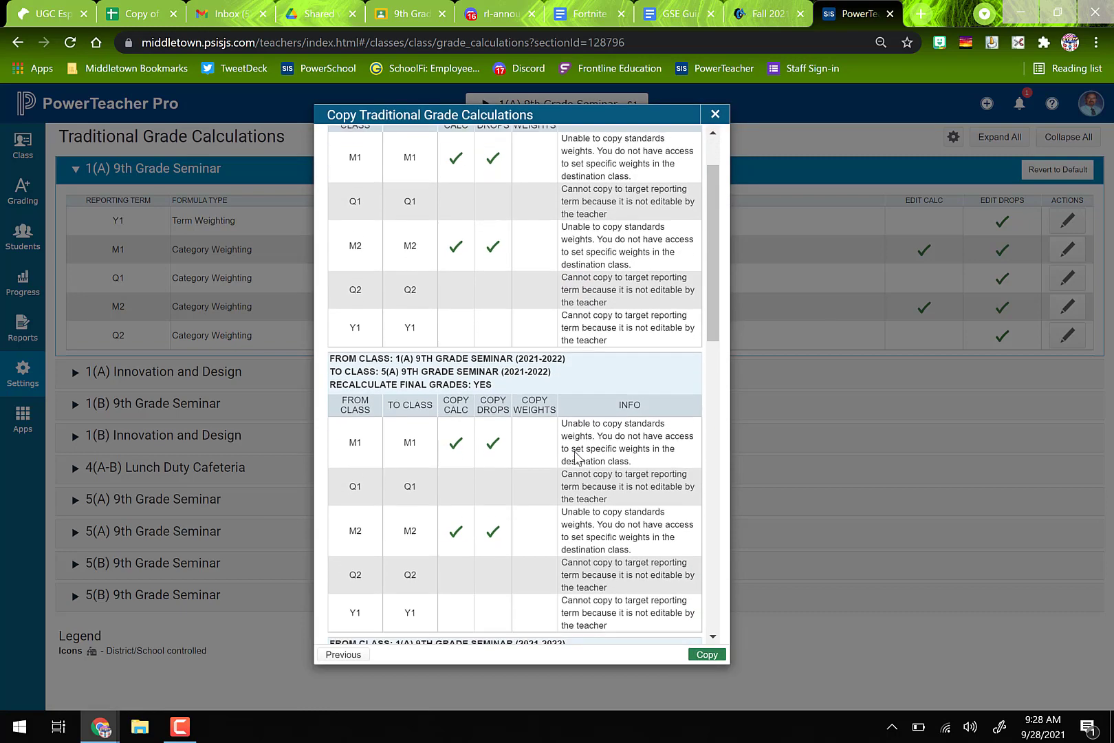
scroll(577, 457, down, 5)
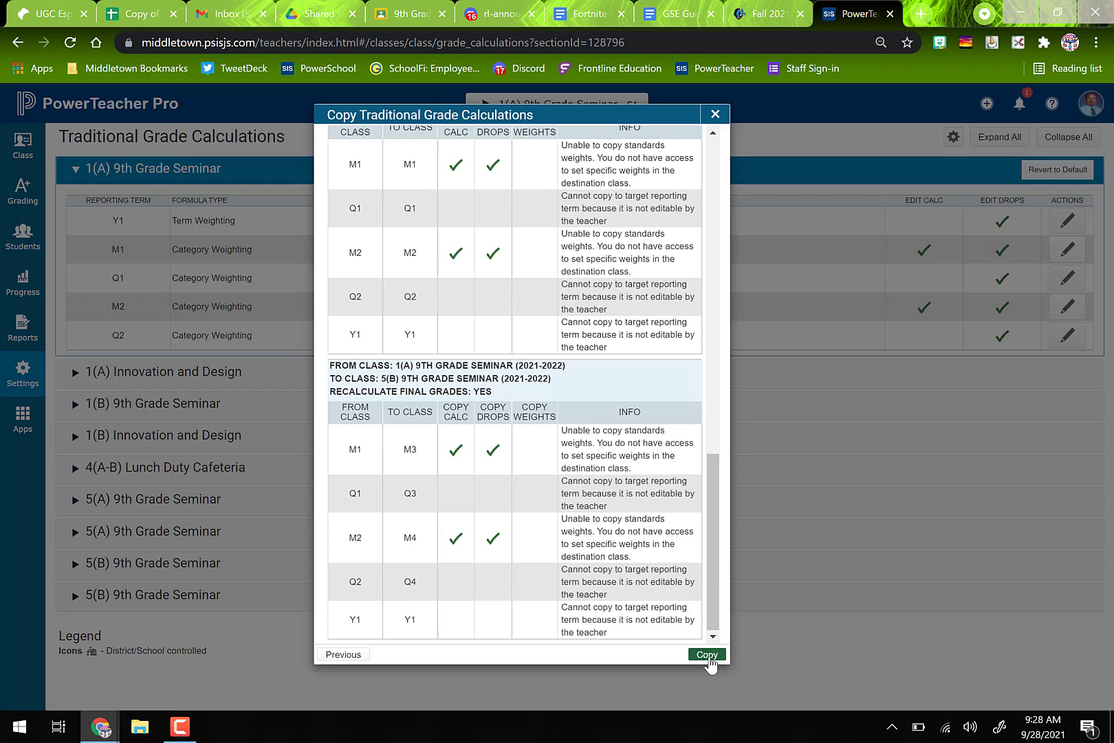
click(708, 654)
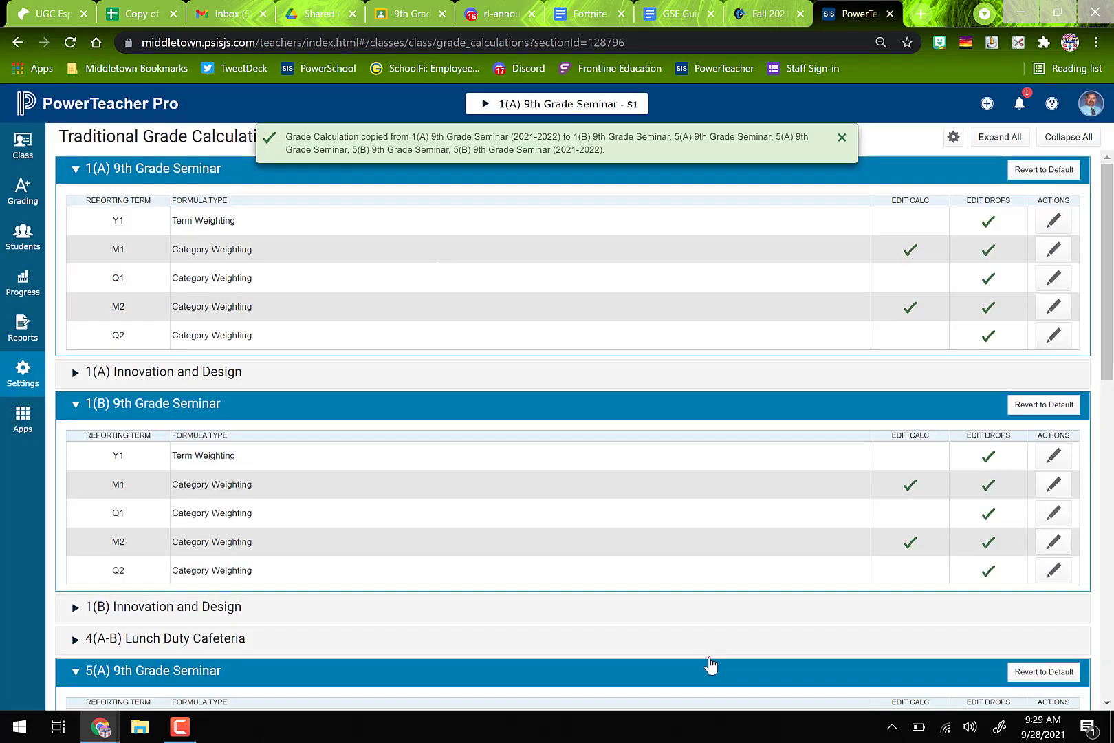
scroll(631, 528, down, 10)
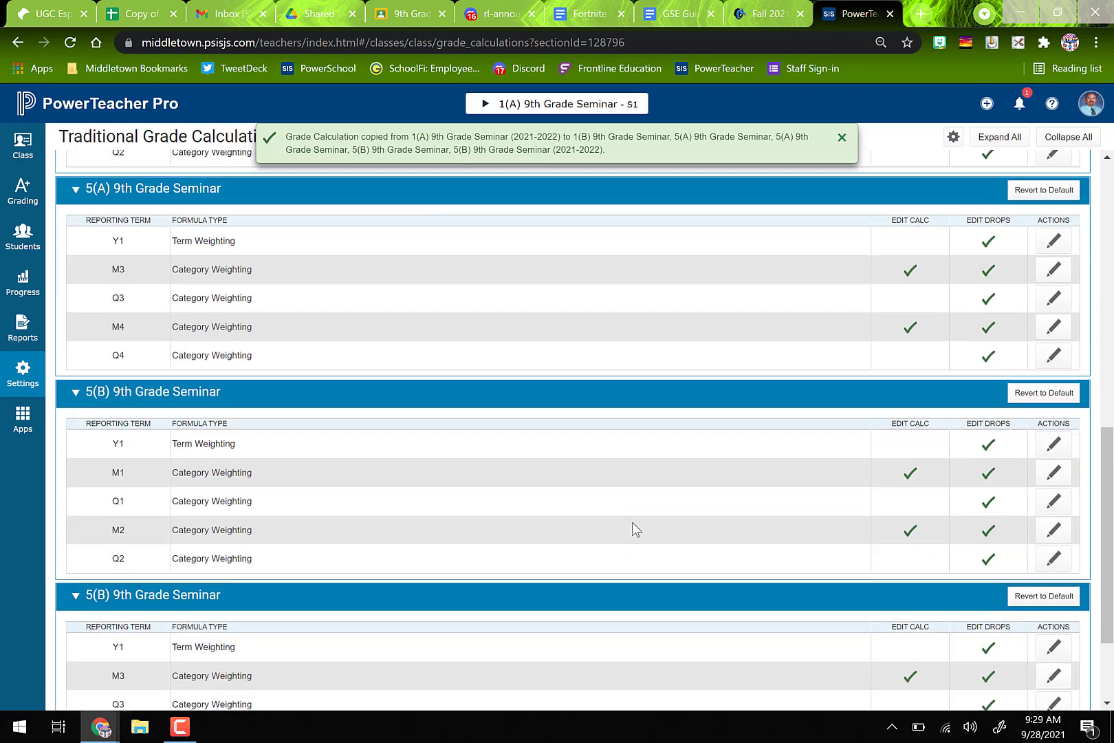
scroll(631, 523, up, 10)
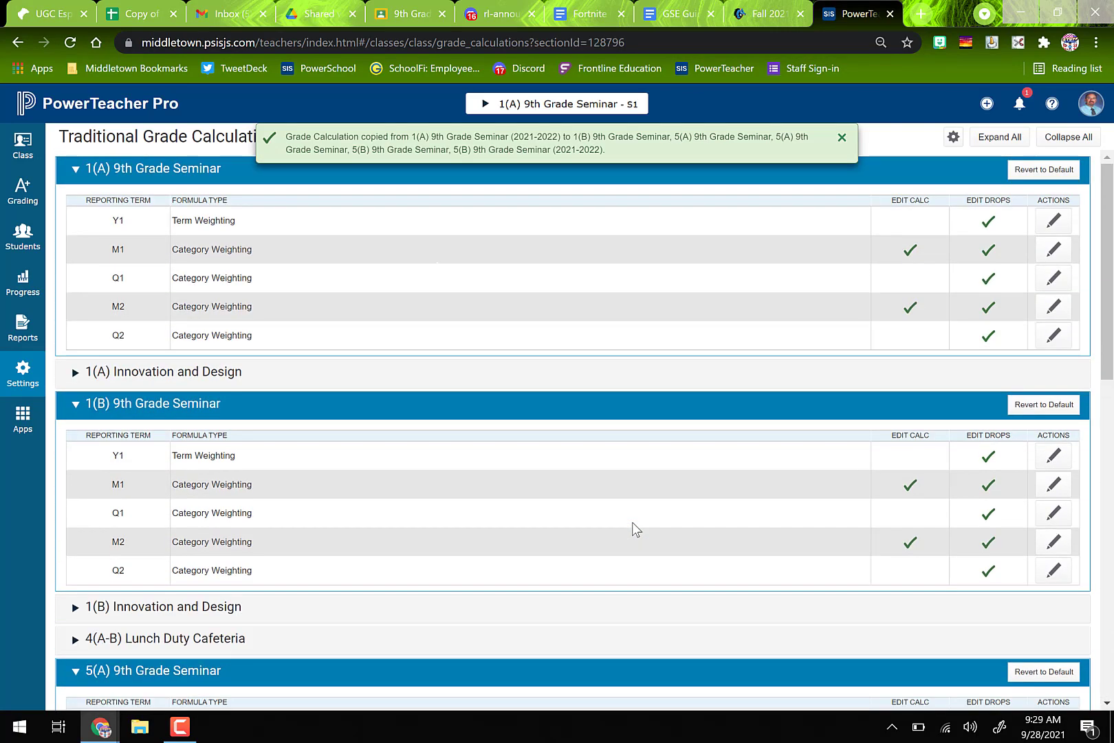
click(843, 142)
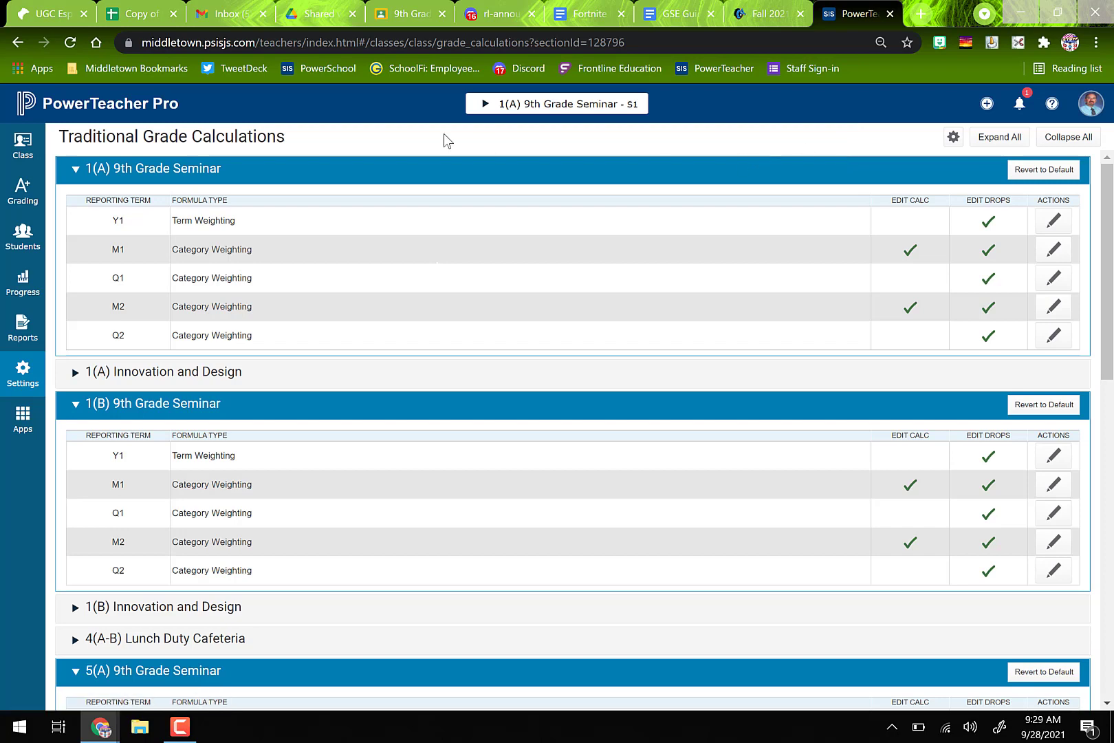
Step: Start a new assignment and list its categories, including Major and Minor Assessment
click(984, 107)
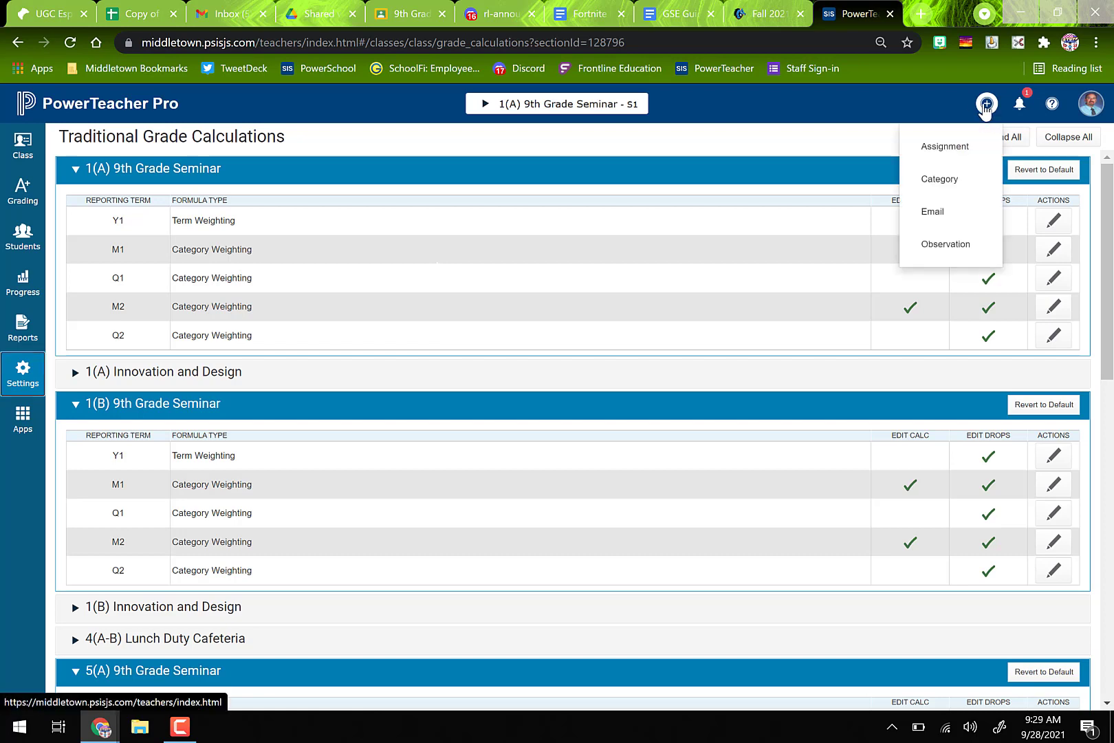
click(948, 148)
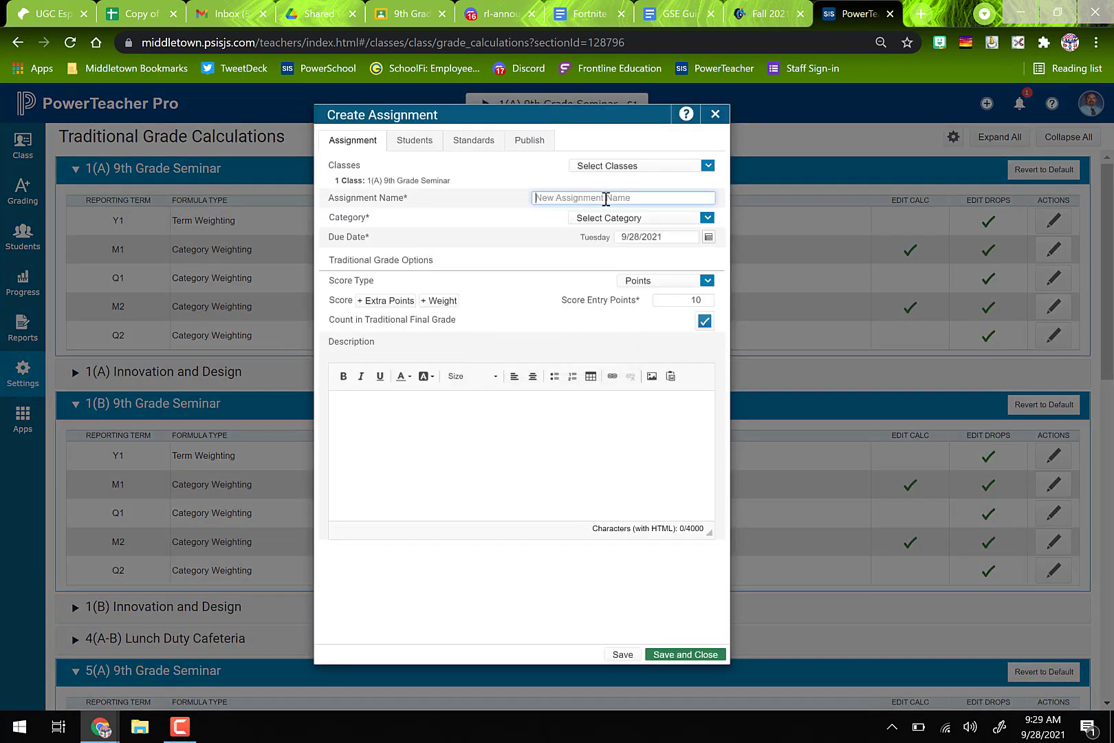
click(634, 218)
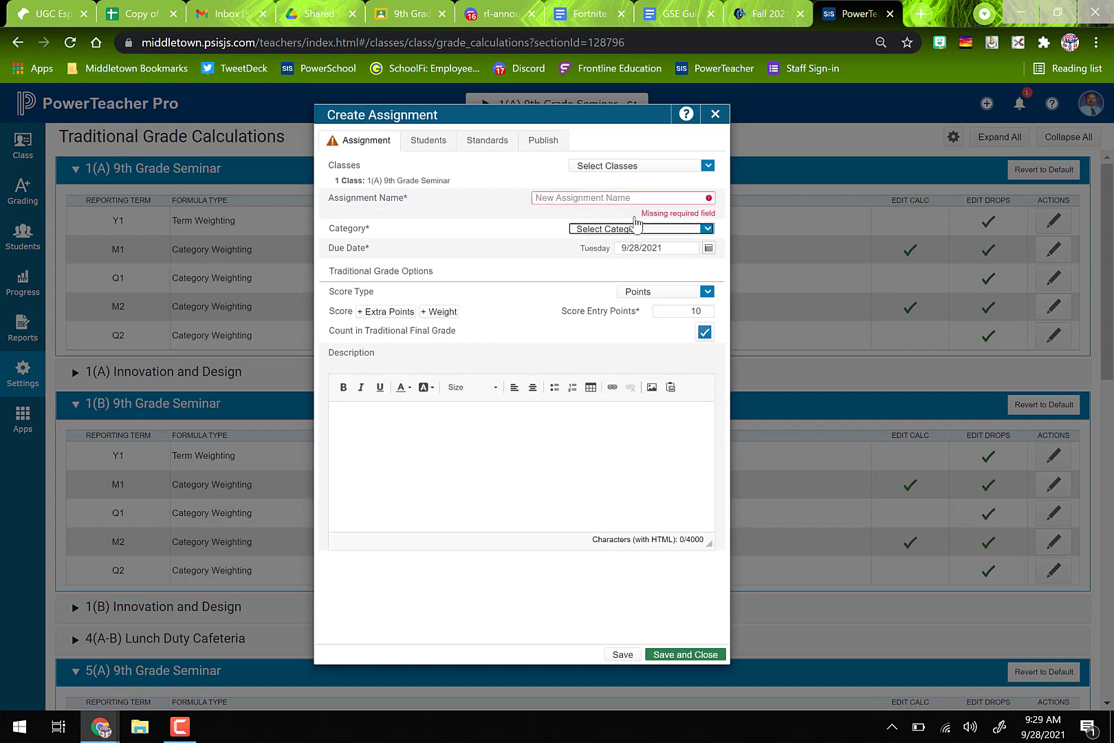
click(675, 231)
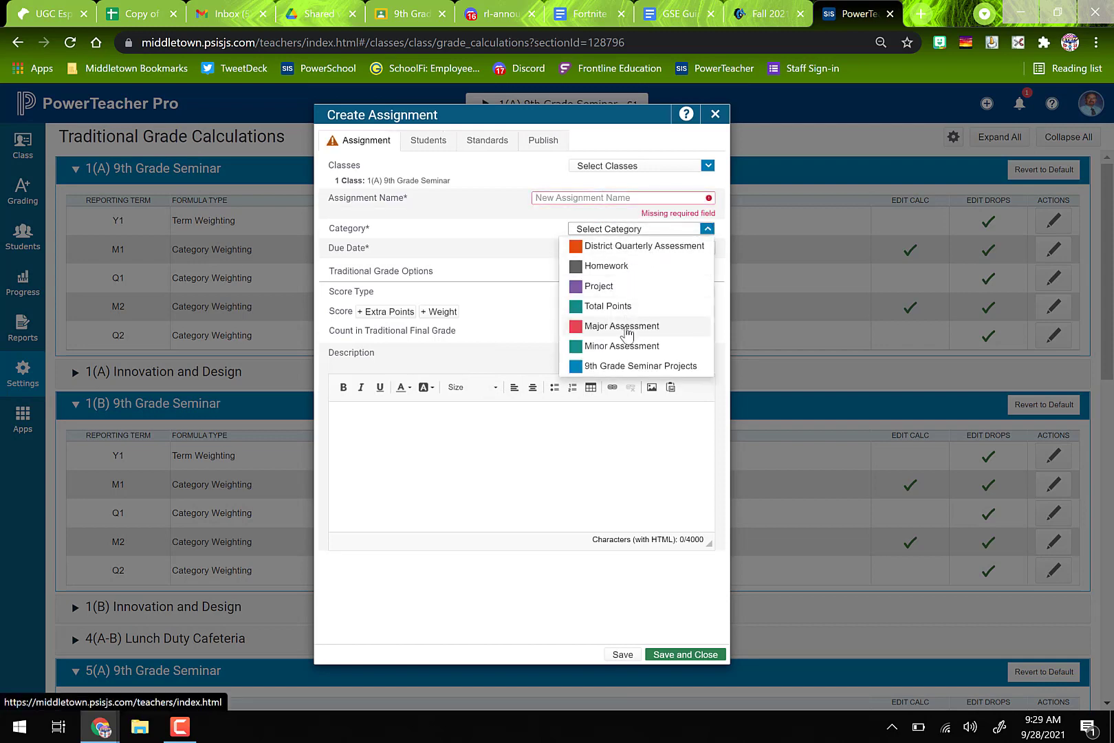